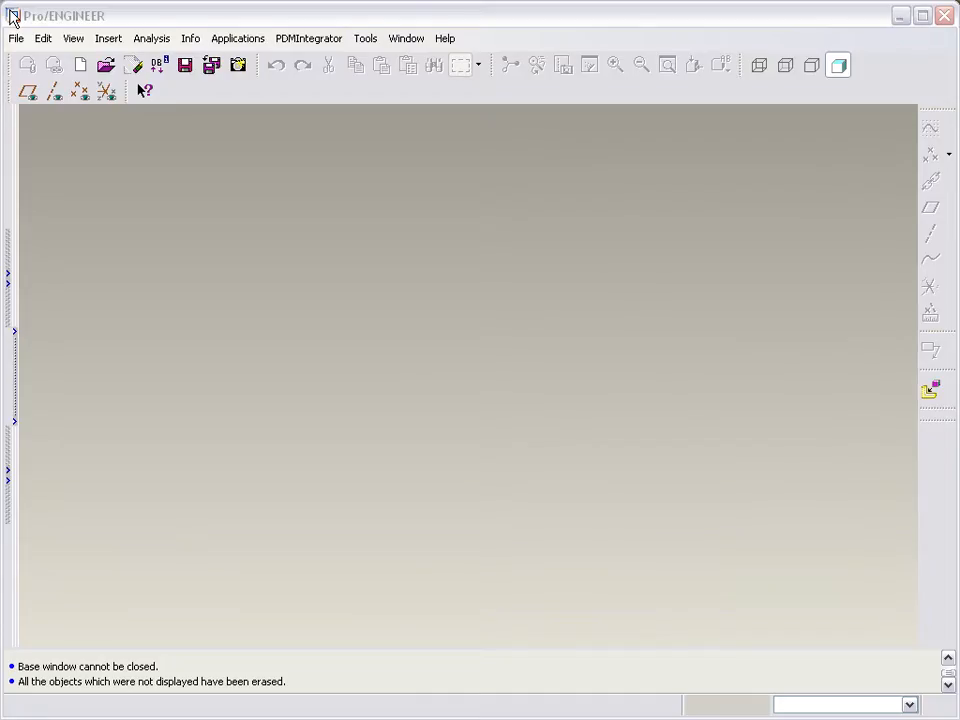
# - Open the pdm_a3.frm drawing format file from the formats folder
pyautogui.click(16, 38)
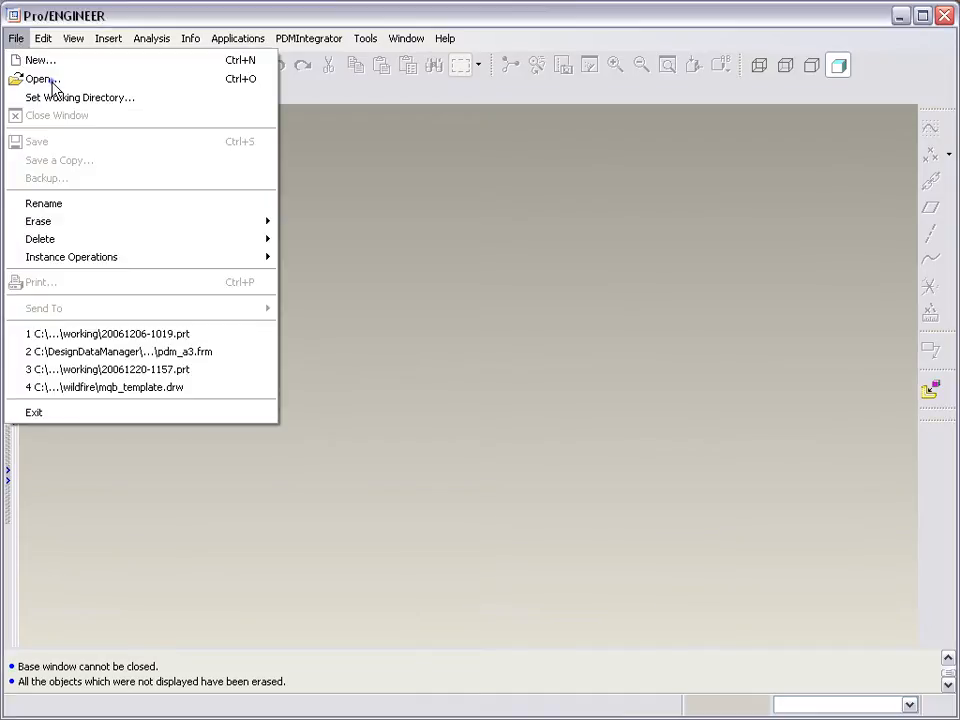
pyautogui.click(52, 84)
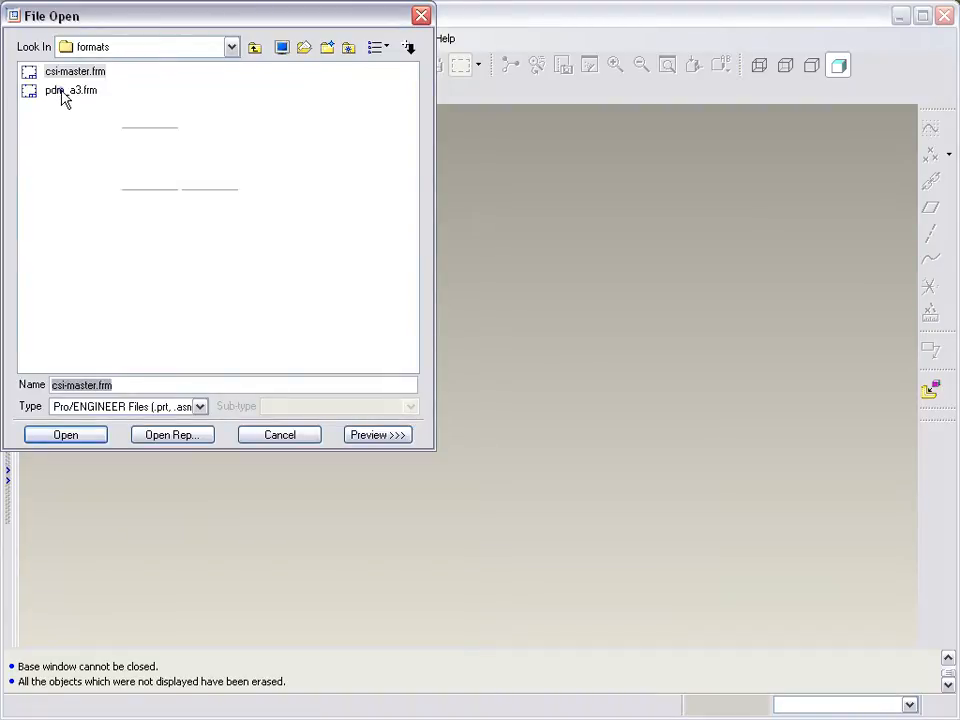
pyautogui.click(64, 92)
pyautogui.click(64, 434)
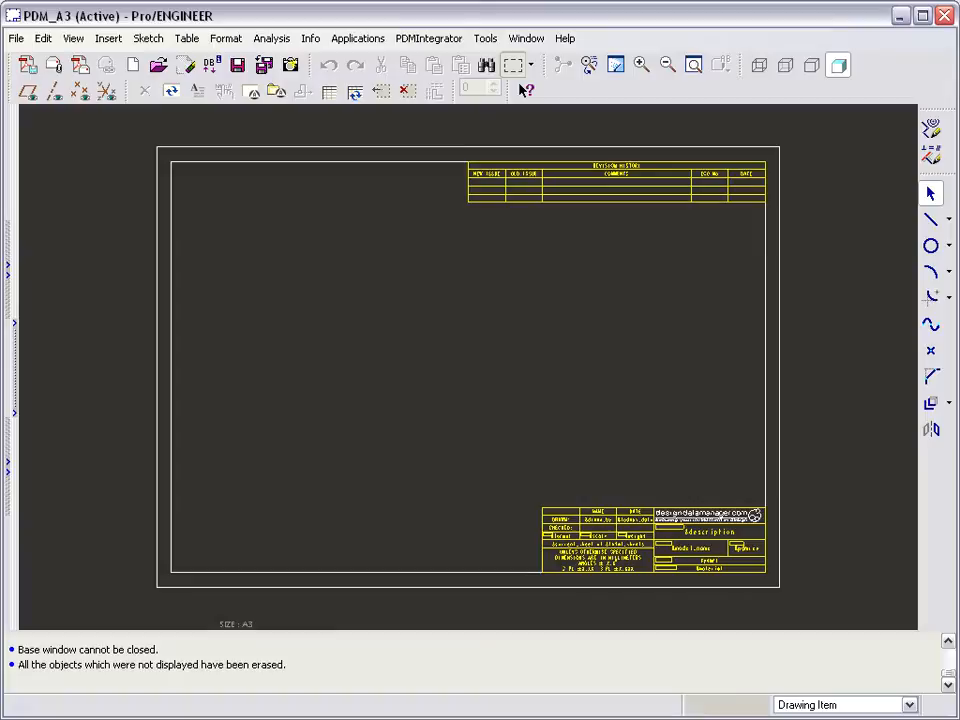
pyautogui.scroll(-5, 273, 326)
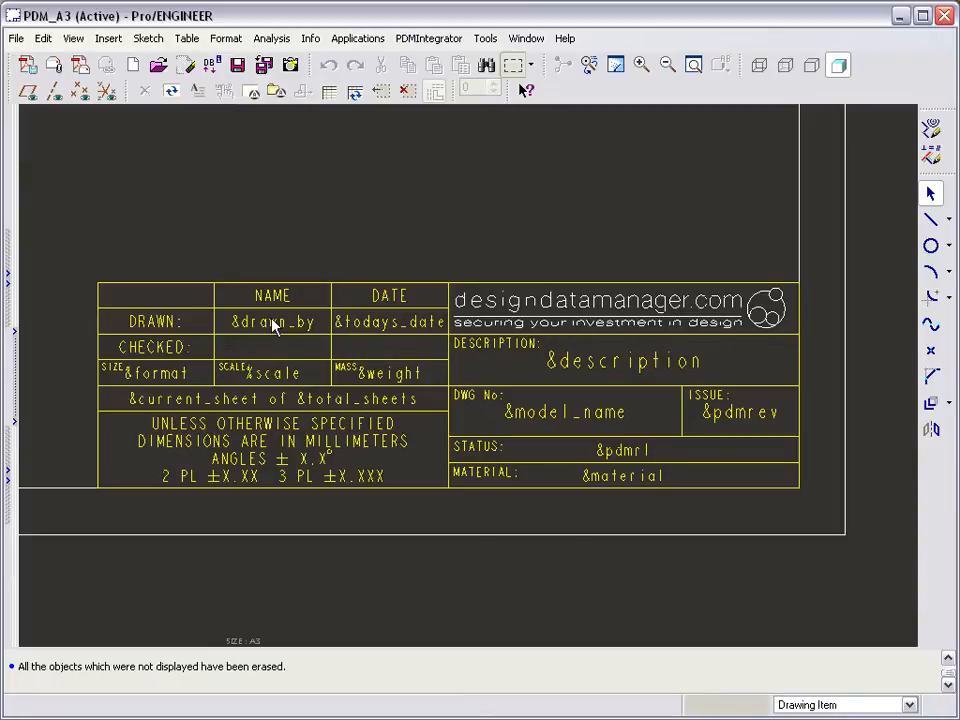
# - Replace the &drawn_by and &todays_date notes with &DRAW_DESIGNER and &DRAW_CREATE_DATE_DATE
pyautogui.doubleClick(273, 324)
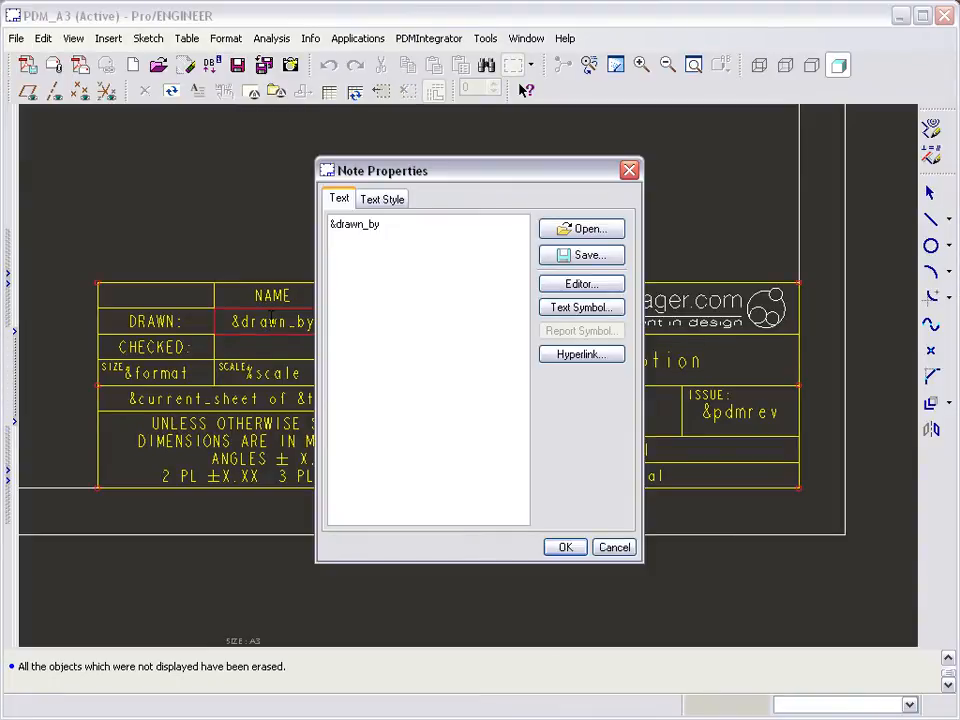
pyautogui.moveTo(383, 224); pyautogui.dragTo(329, 224)
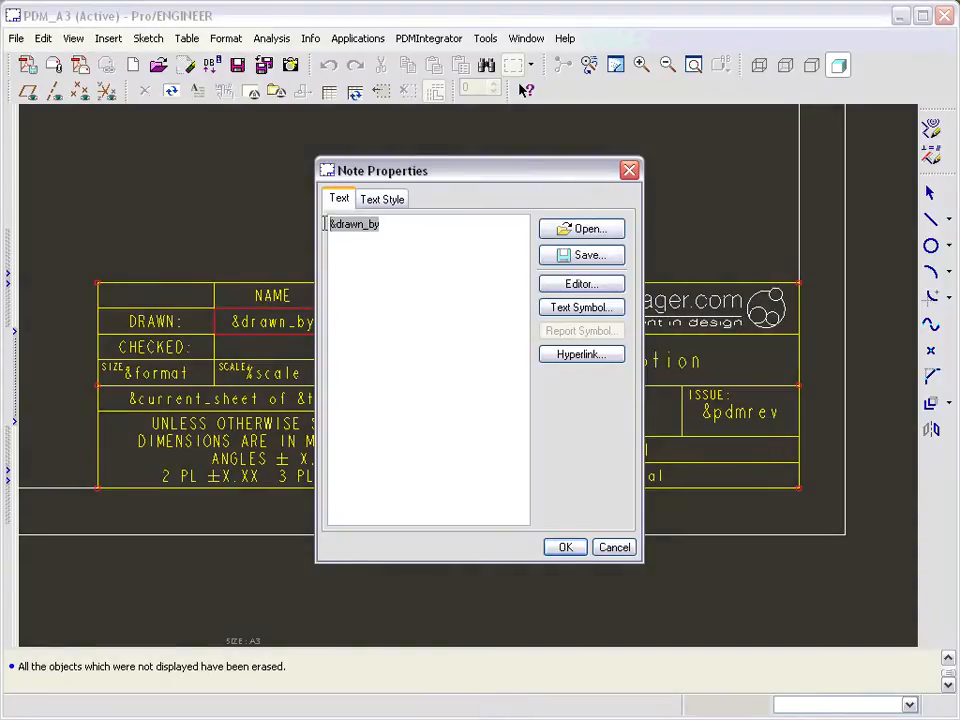
pyautogui.write('&DRAW_DESIGN')
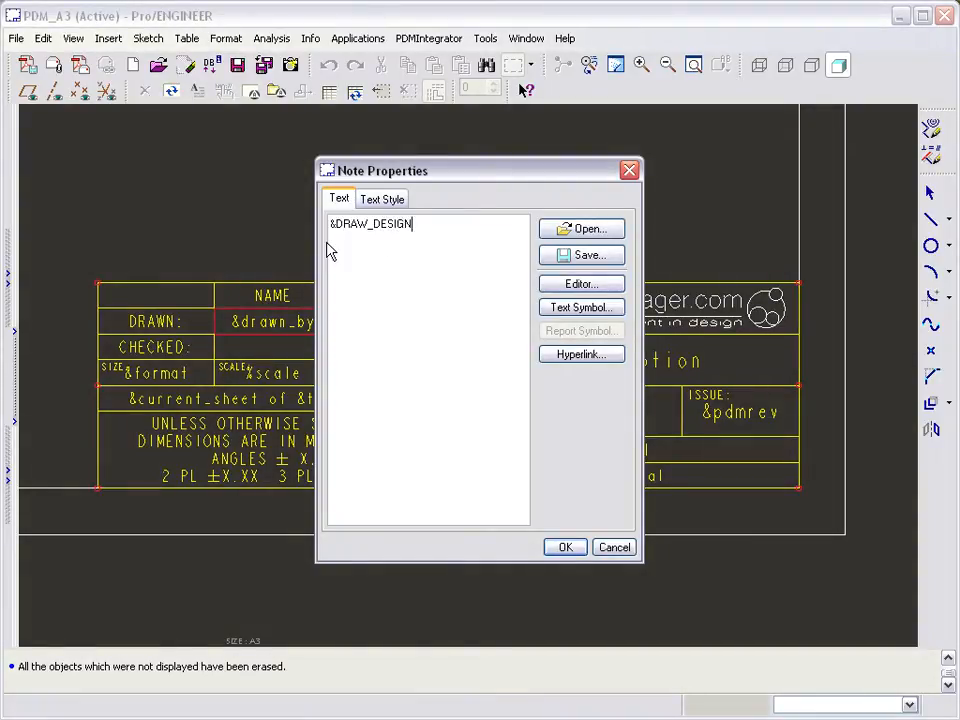
pyautogui.write('ER')
pyautogui.click(567, 549)
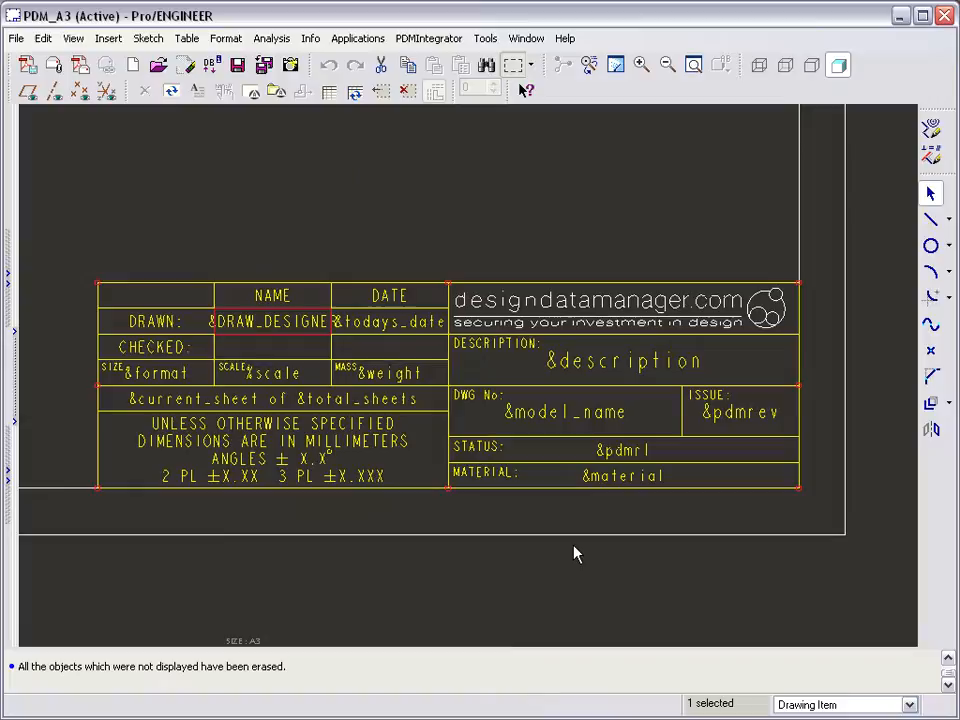
pyautogui.doubleClick(390, 322)
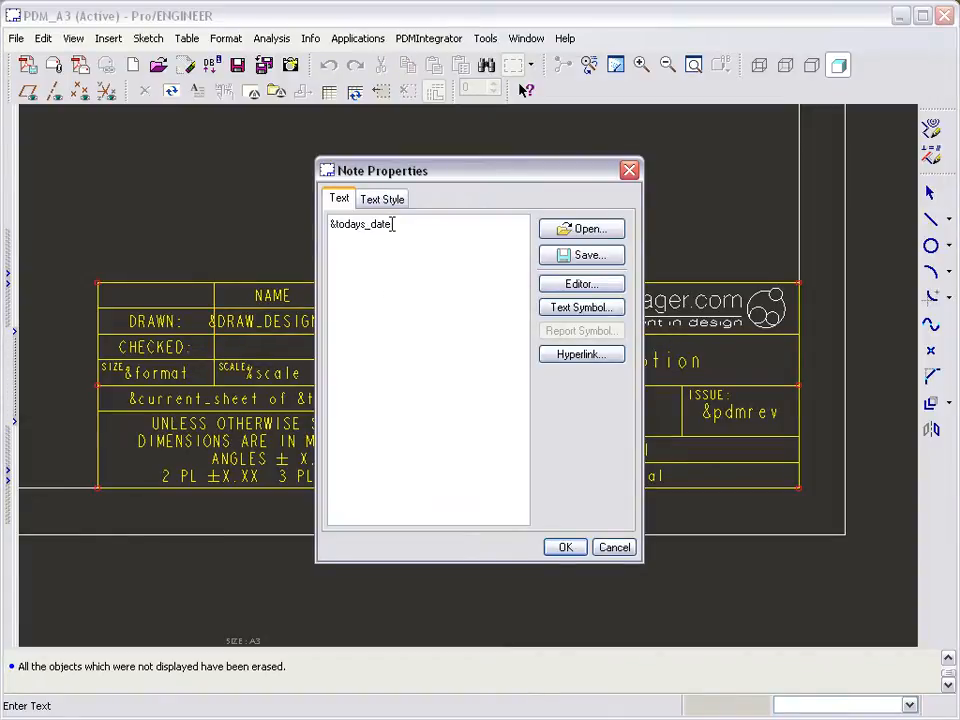
pyautogui.moveTo(393, 224); pyautogui.dragTo(330, 224)
pyautogui.write('&DRAW_C')
pyautogui.write('REATE_DATE_DATE')
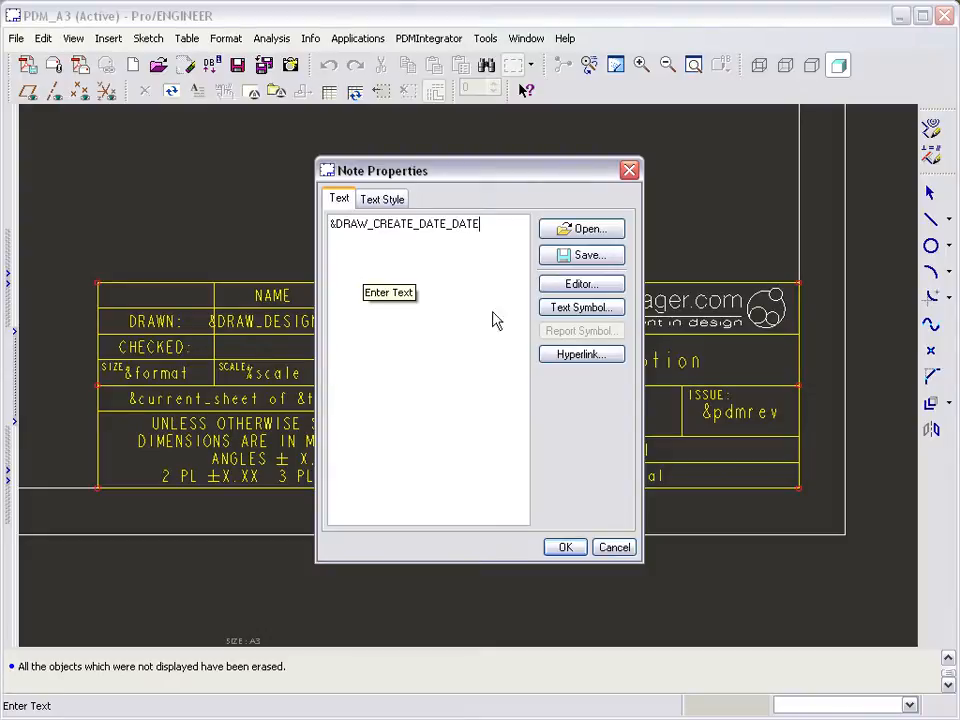
pyautogui.click(572, 553)
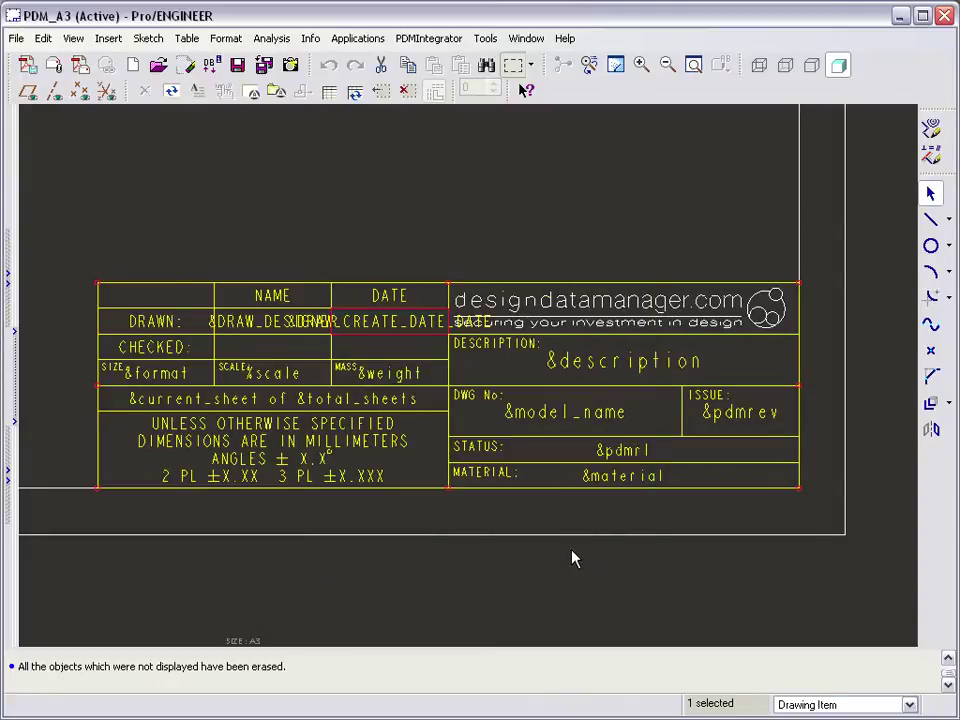
# - Replace the &description and &model_name notes with &DRAW_DESC1 and &DRAW_NO
pyautogui.doubleClick(620, 368)
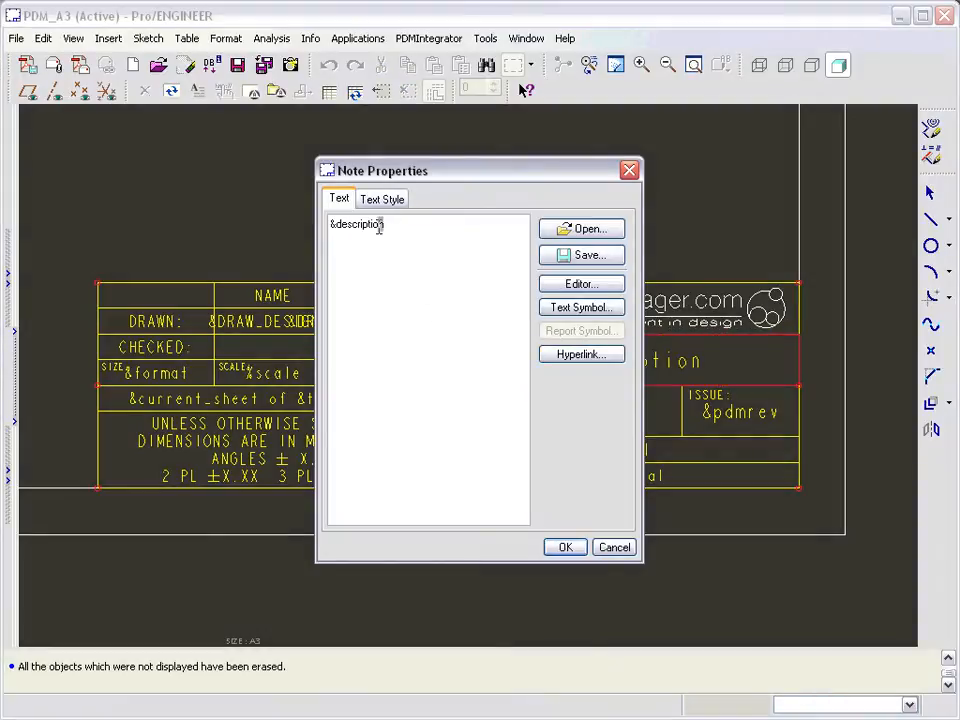
pyautogui.moveTo(383, 225); pyautogui.dragTo(331, 228)
pyautogui.write('&DRAW')
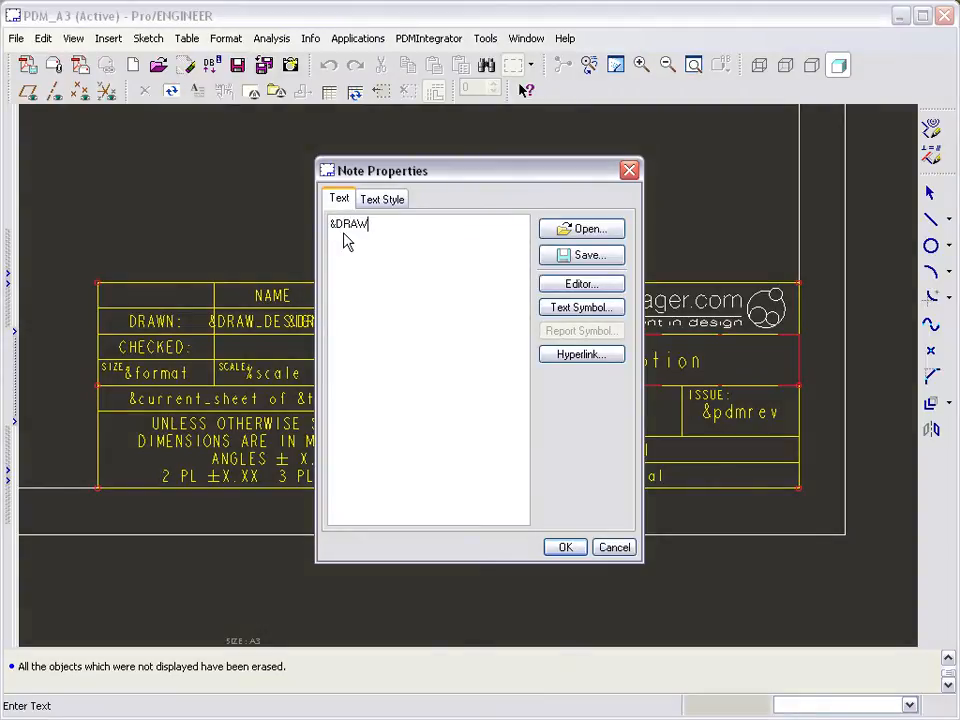
pyautogui.write('_DESC1')
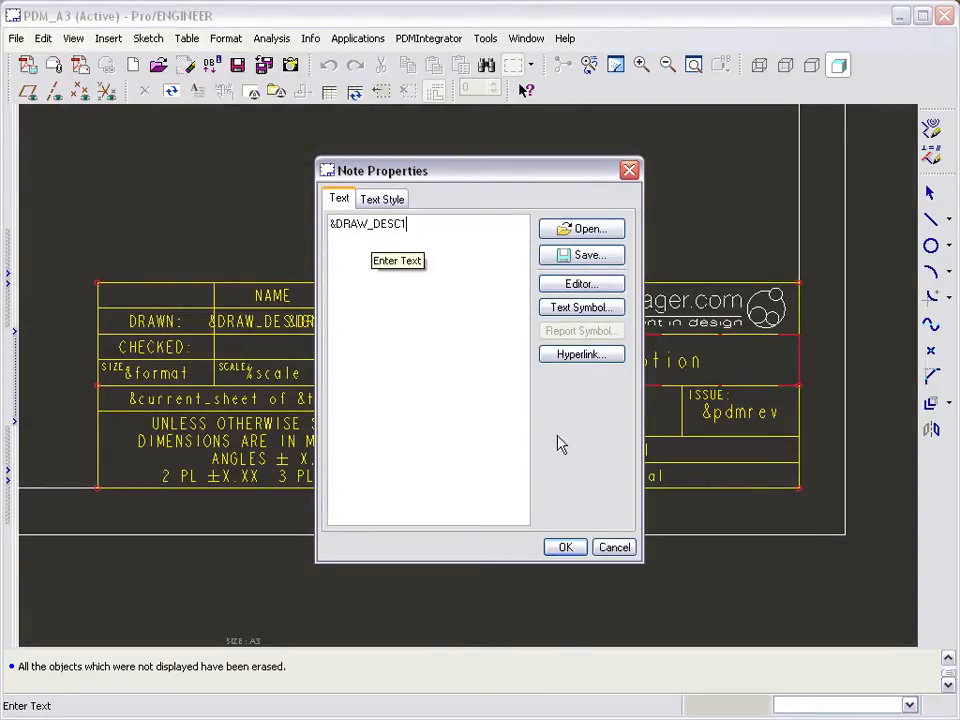
pyautogui.click(565, 548)
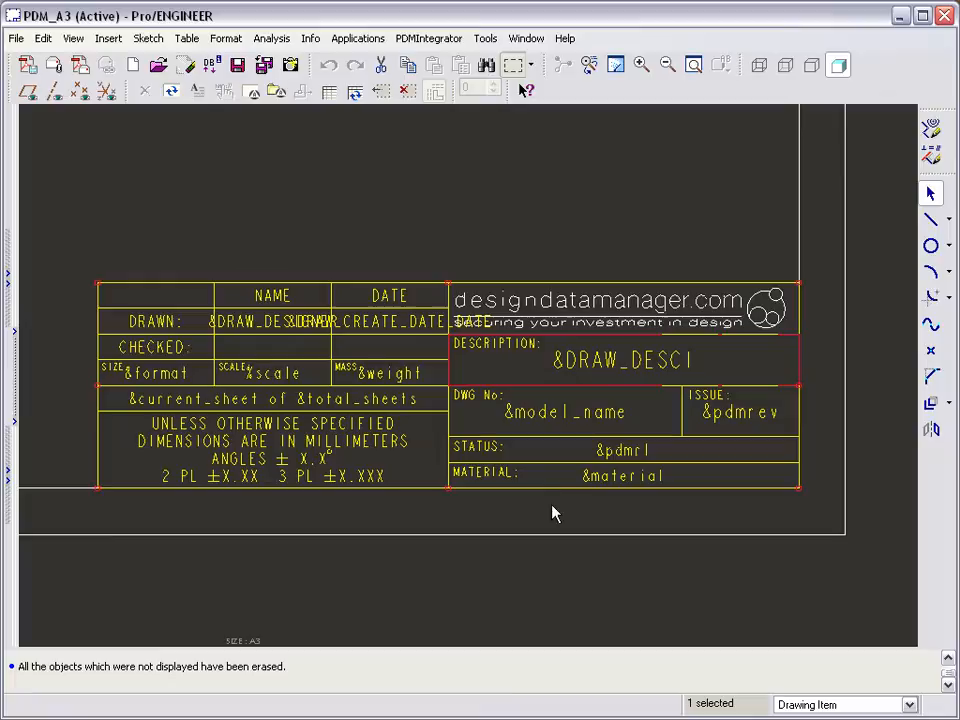
pyautogui.doubleClick(551, 418)
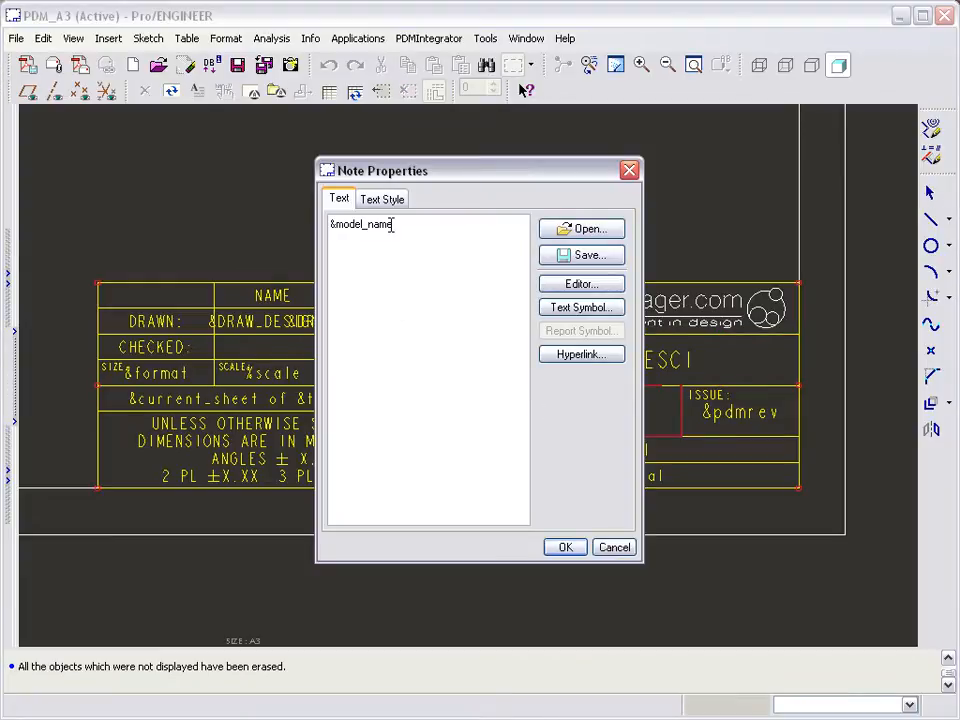
pyautogui.moveTo(396, 223); pyautogui.dragTo(335, 223)
pyautogui.write('DRA')
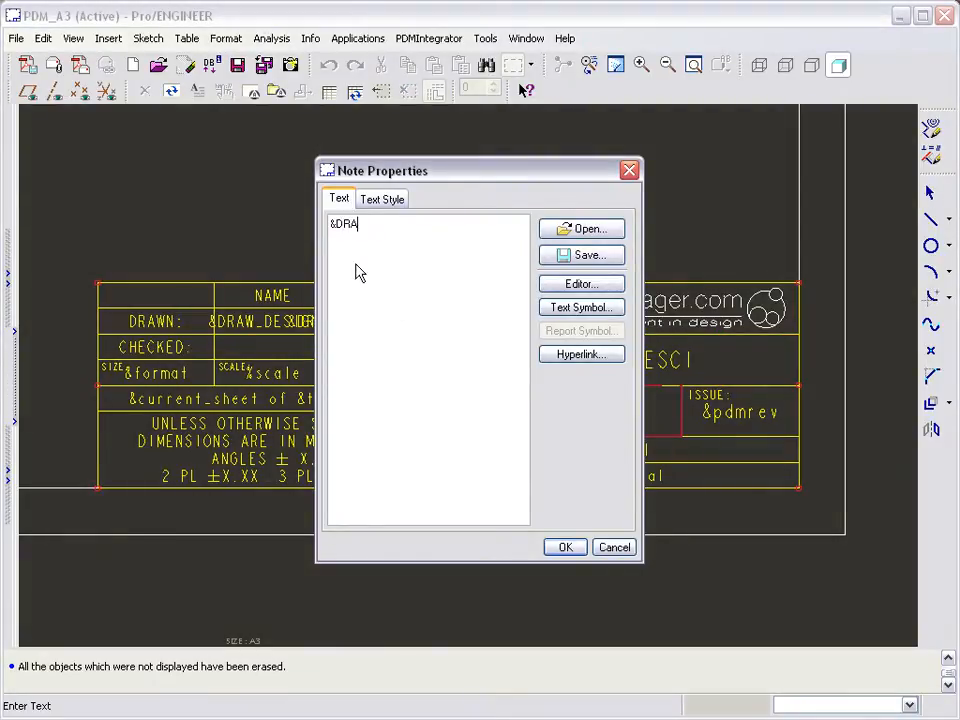
pyautogui.write('W_NO')
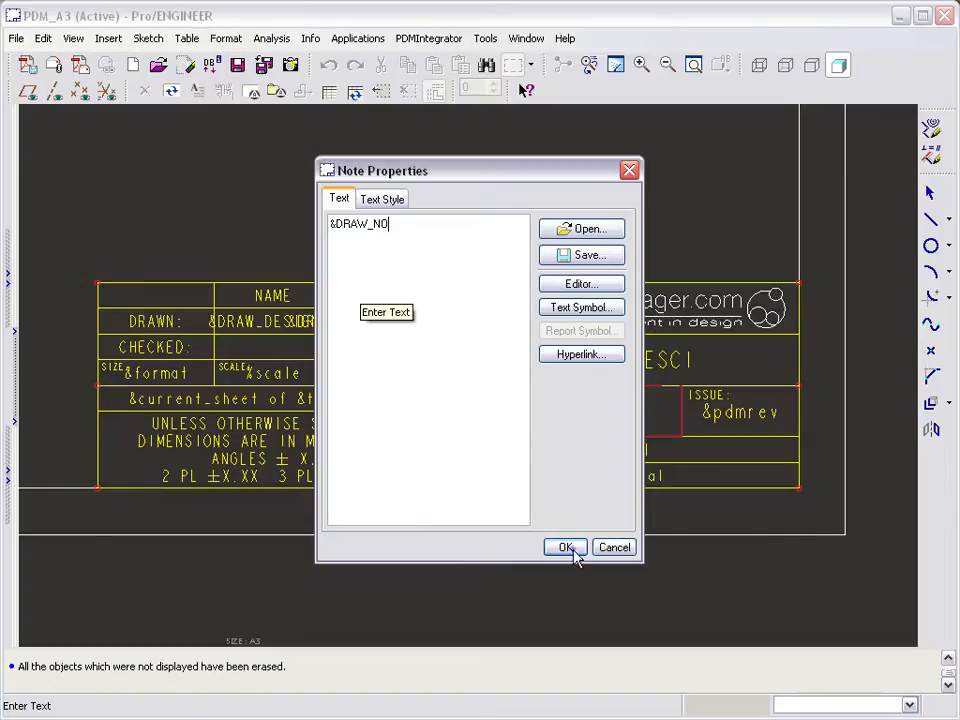
pyautogui.click(572, 550)
# - Replace the &material note with &PART_MATERIAL
pyautogui.doubleClick(632, 479)
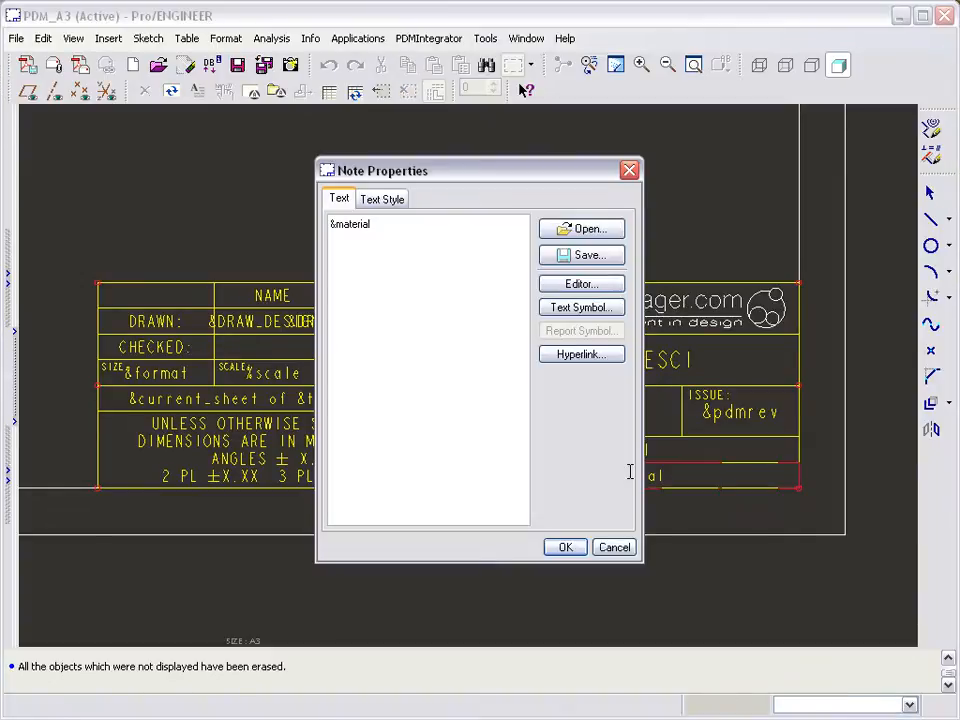
pyautogui.moveTo(372, 223); pyautogui.dragTo(333, 223)
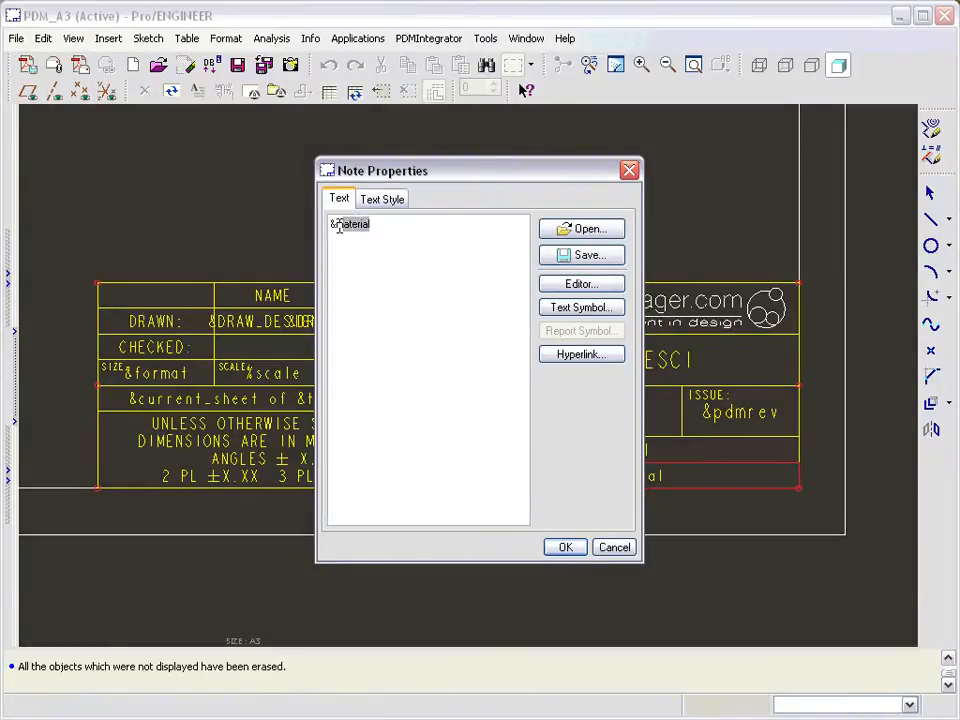
pyautogui.write('&PART_MATERIA')
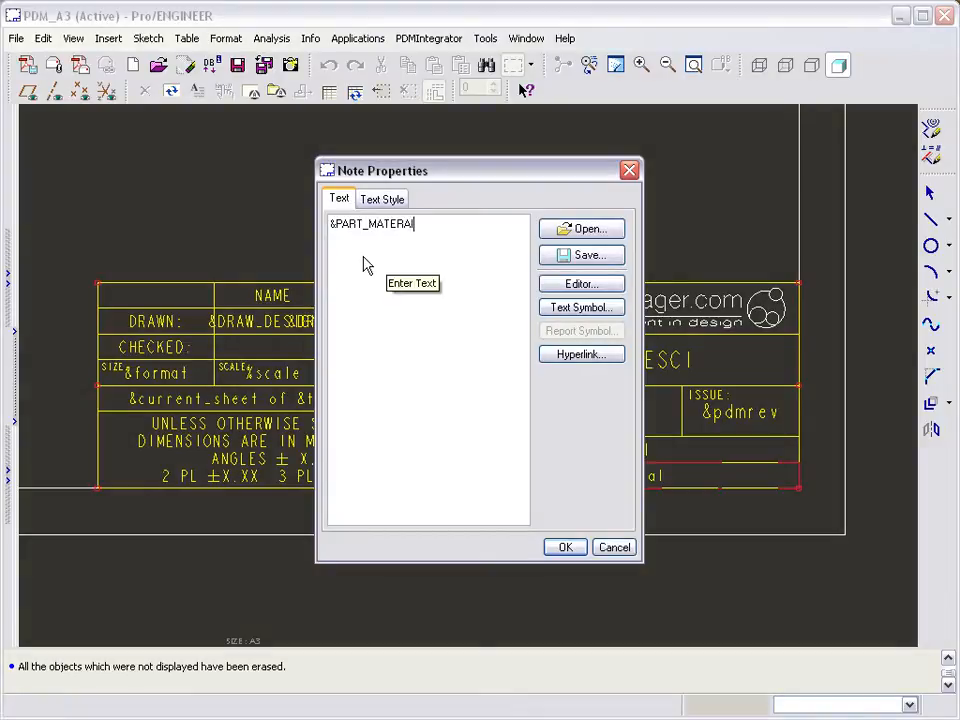
pyautogui.write('L')
pyautogui.click(568, 550)
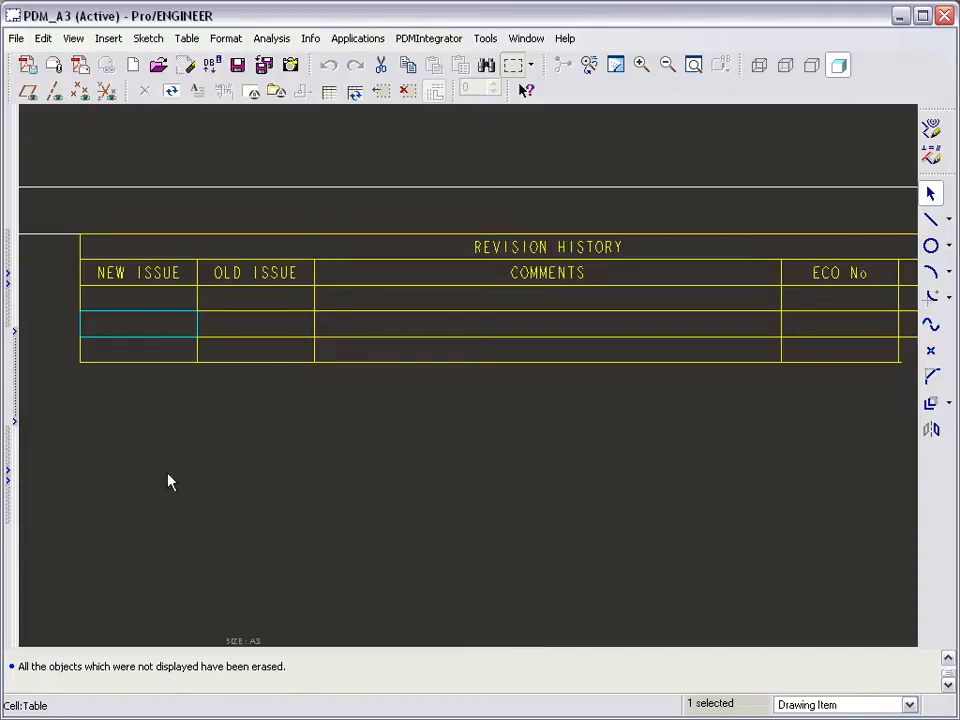
# - Fill the first revision row's new issue, old issue and comments cells with &DRAW_CN_ISS1-style parameter notes
pyautogui.doubleClick(131, 307)
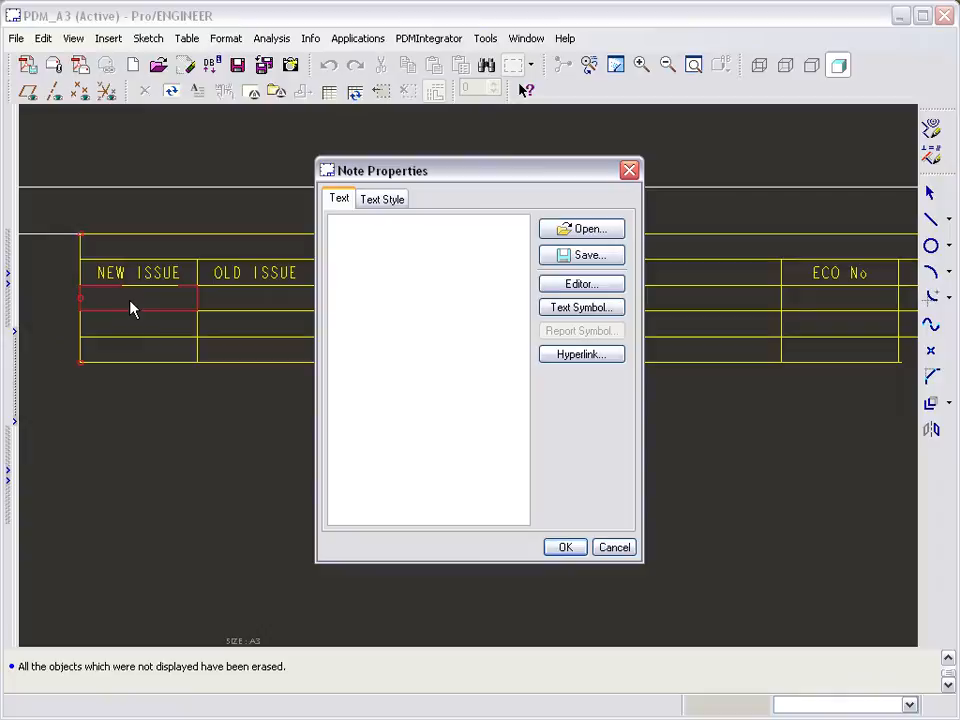
pyautogui.write('DRAW_CN_IS')
pyautogui.write('S1')
pyautogui.click(568, 549)
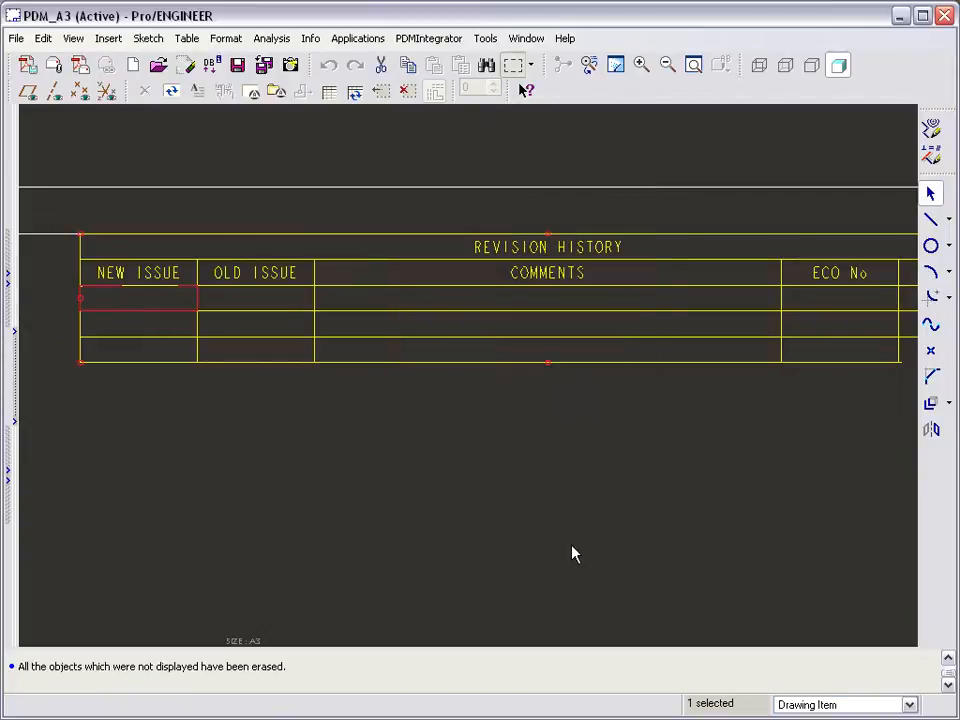
pyautogui.doubleClick(251, 304)
pyautogui.write('&DR')
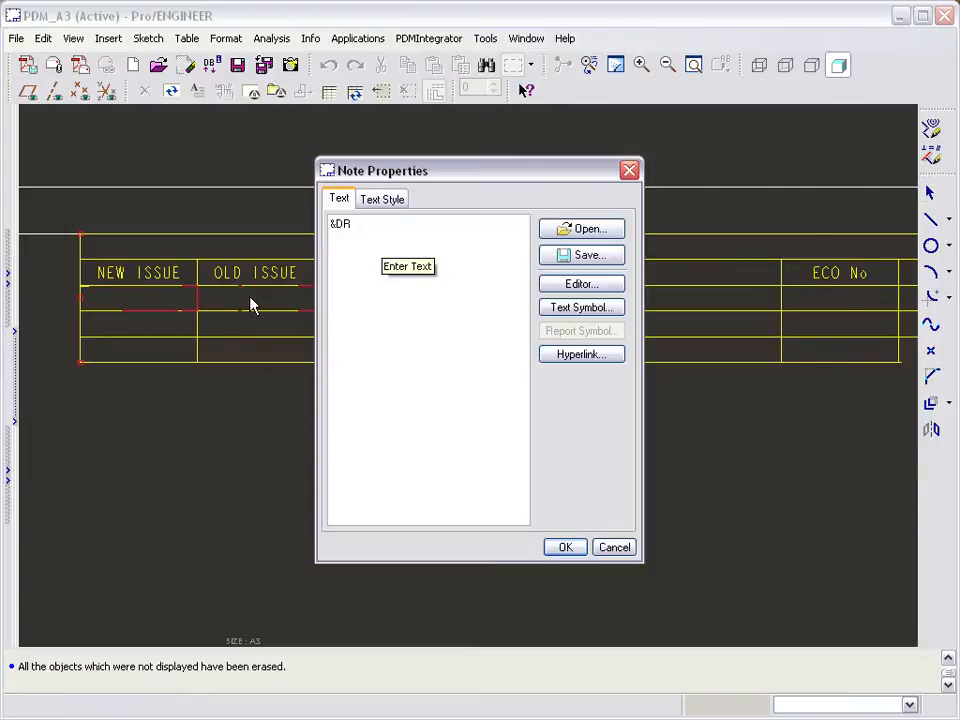
pyautogui.write('AW_CN_ISS_FROM_')
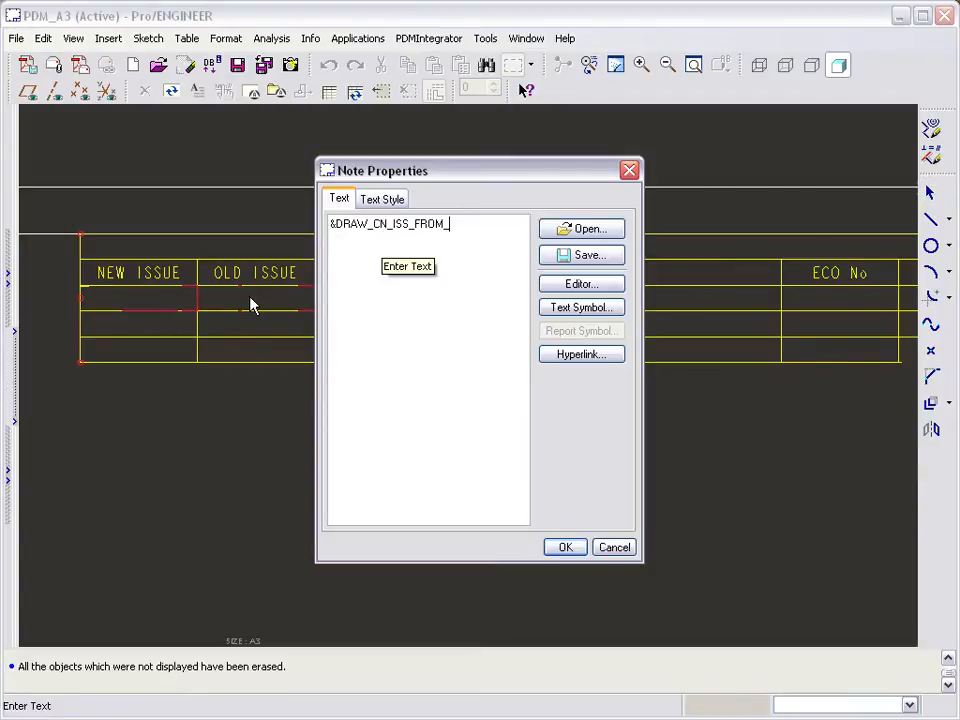
pyautogui.write('1')
pyautogui.click(566, 549)
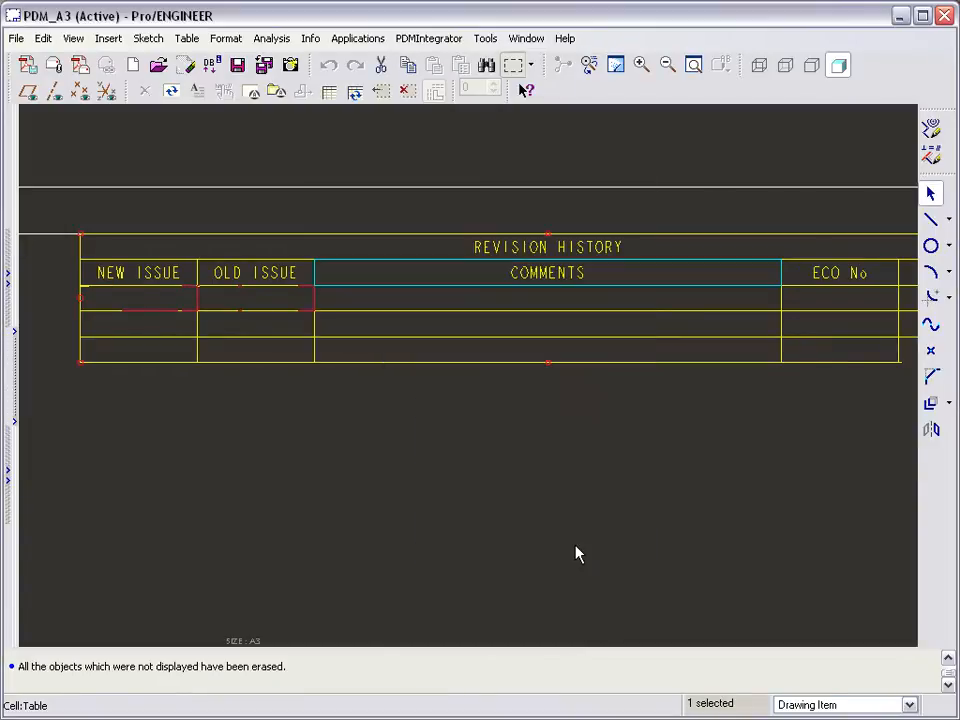
pyautogui.doubleClick(502, 305)
pyautogui.write('&DRAW_C')
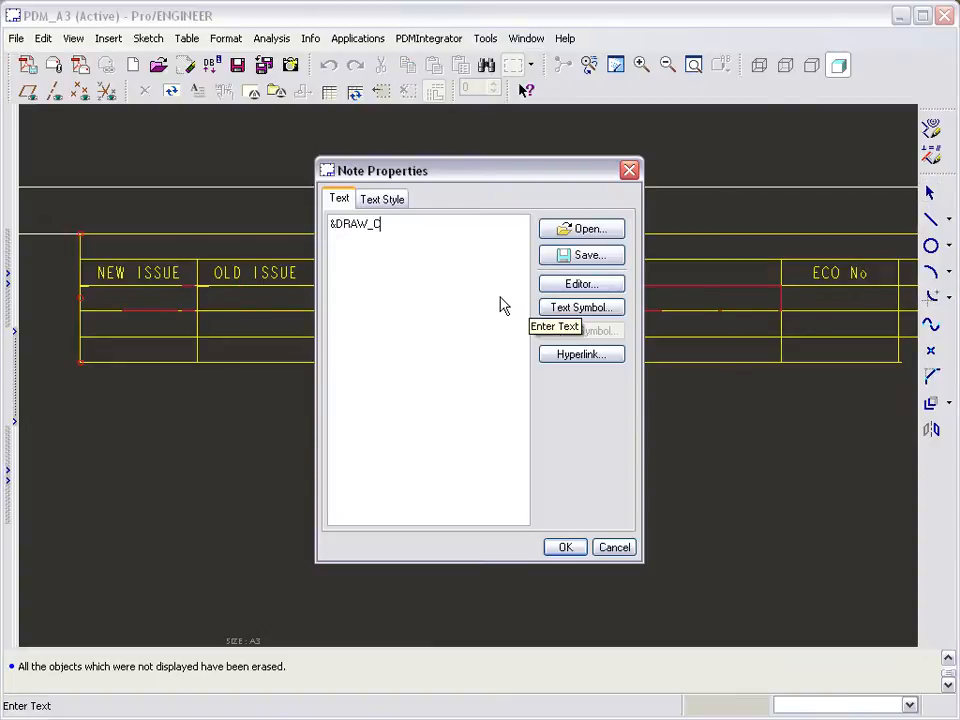
pyautogui.write('N_RFC_1')
pyautogui.click(566, 548)
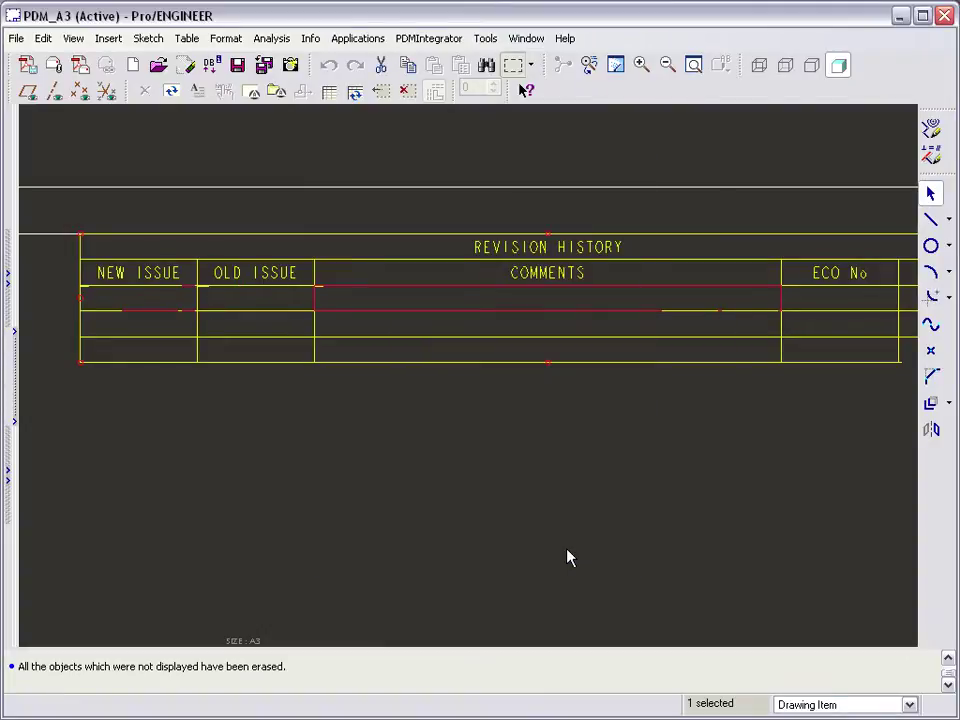
# - Enter &DRAW_CN_ISS_2 in the second revision row's new issue cell
pyautogui.doubleClick(120, 324)
pyautogui.write('&DRAW_CN_ISS_')
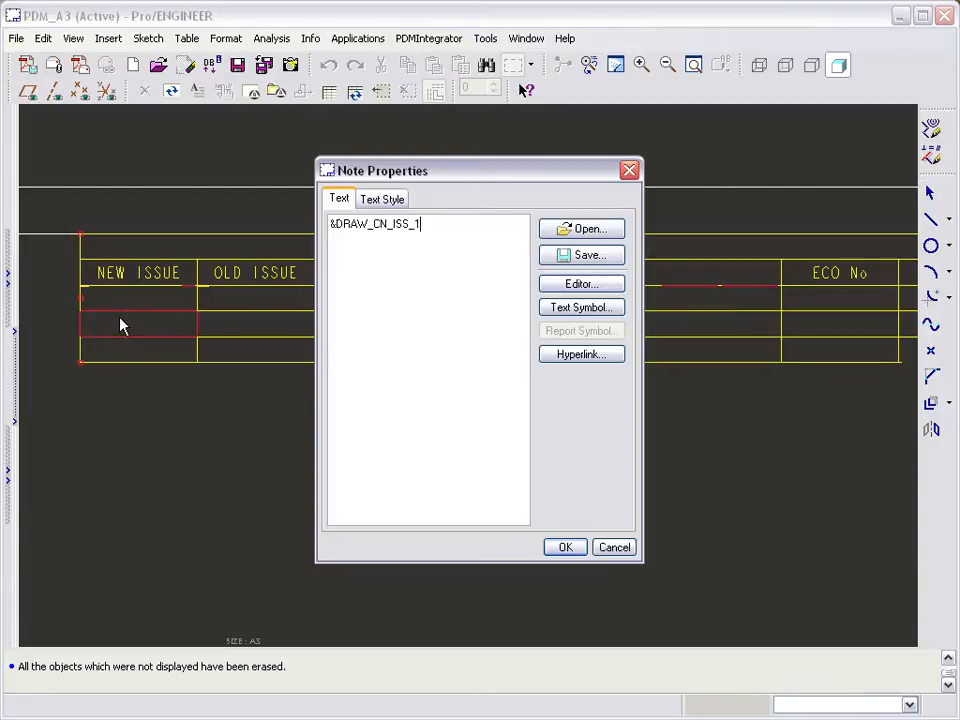
pyautogui.write('2')
# - Confirm the second issue note and bring up the text style settings of a revision table note
pyautogui.click(562, 548)
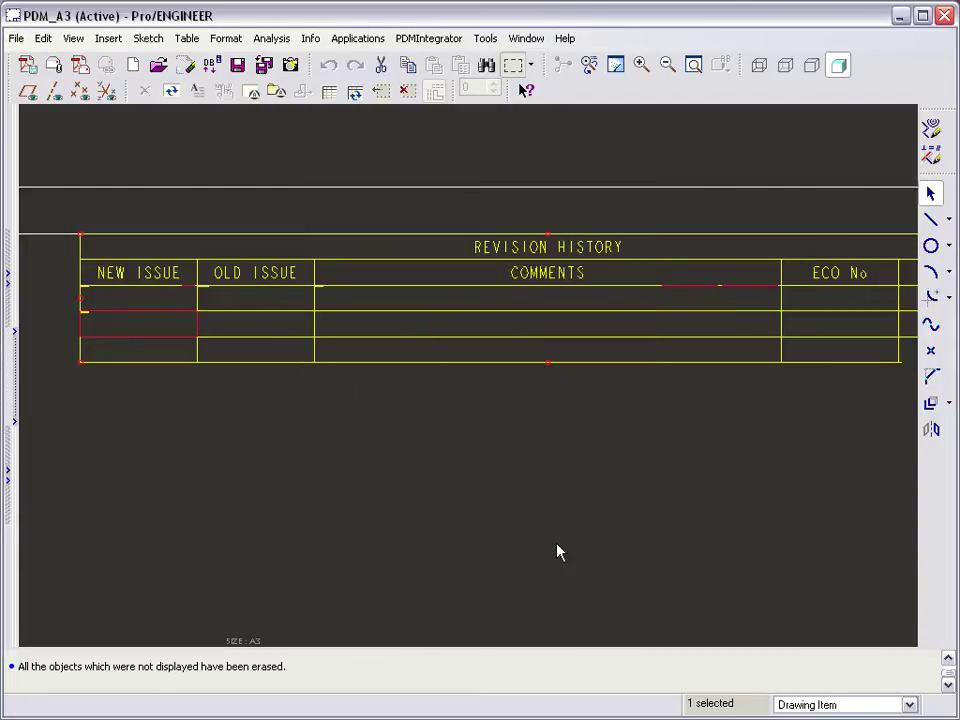
pyautogui.click(693, 65)
pyautogui.doubleClick(484, 189)
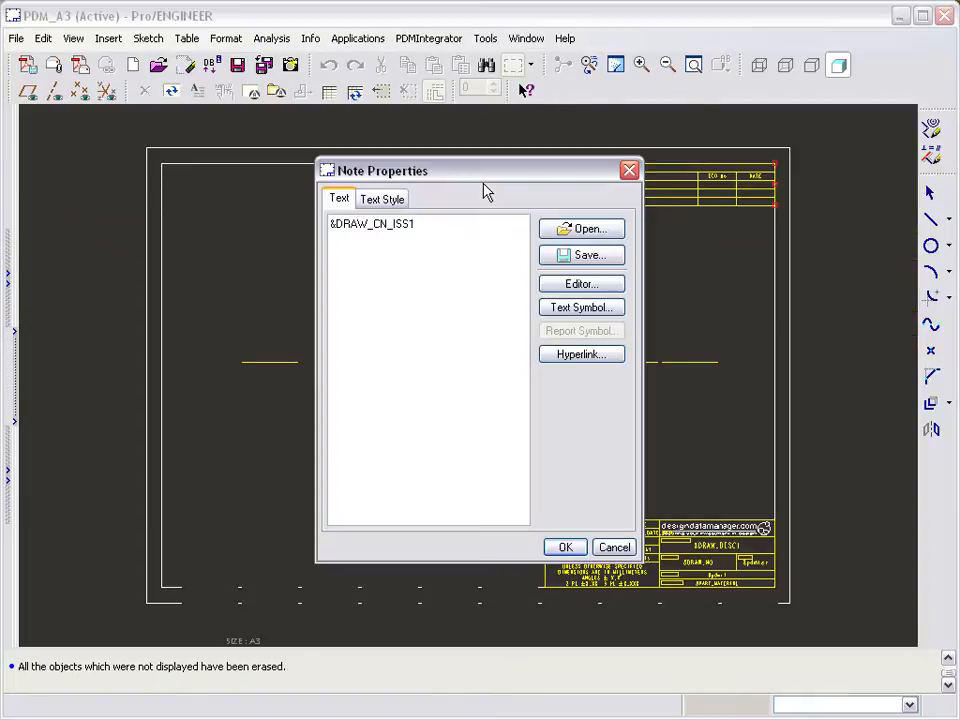
pyautogui.click(386, 201)
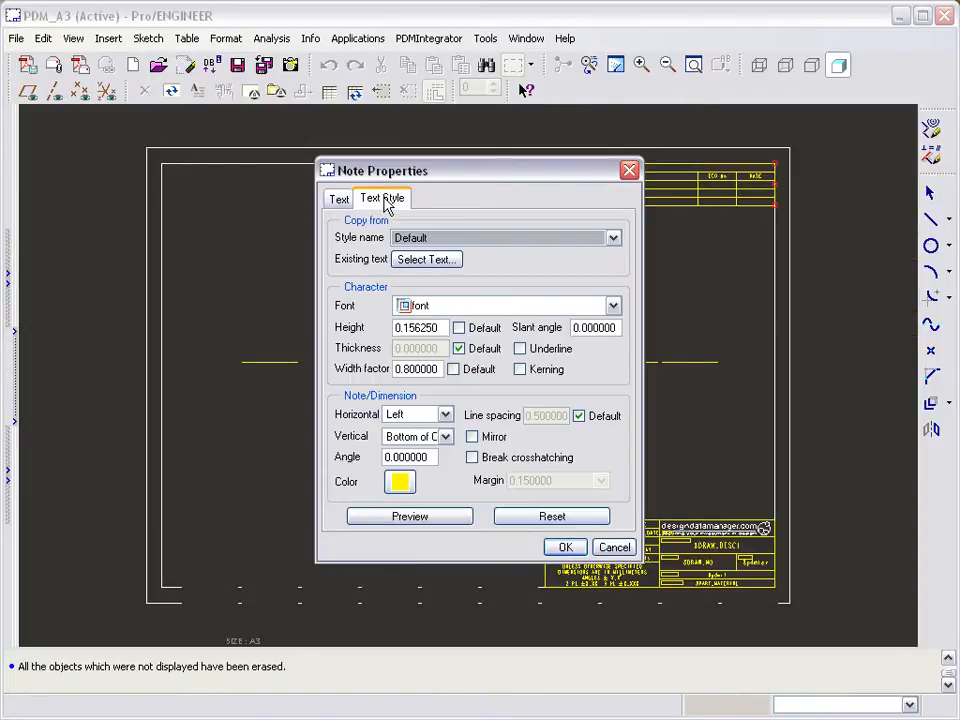
pyautogui.moveTo(434, 171); pyautogui.dragTo(239, 125)
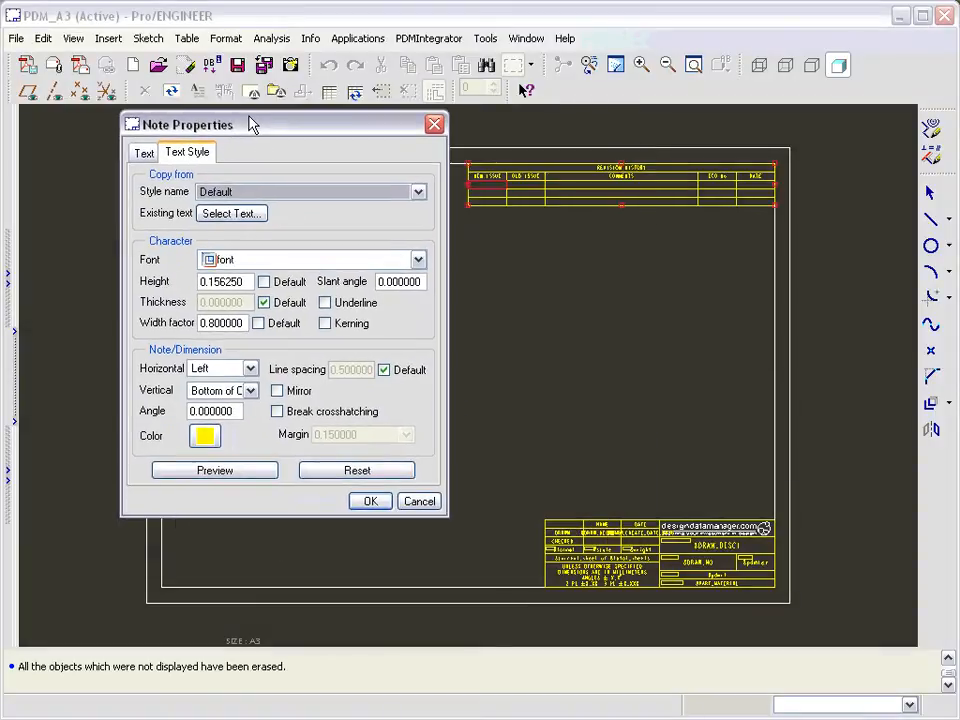
# - Copy the text style from a title-block note onto the revision table notes
pyautogui.click(218, 214)
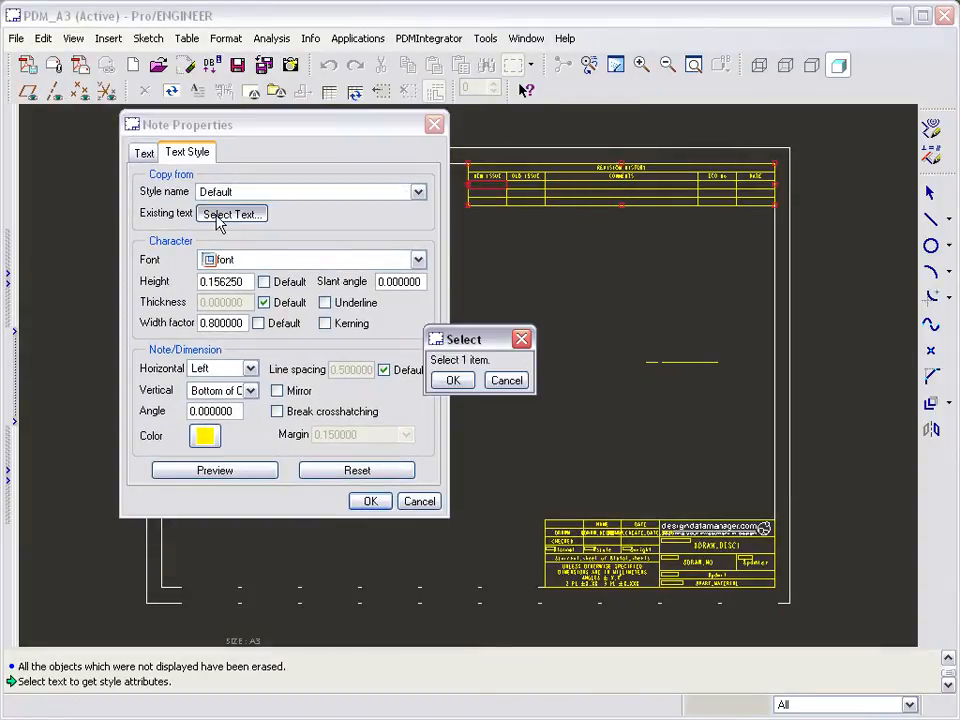
pyautogui.click(603, 530)
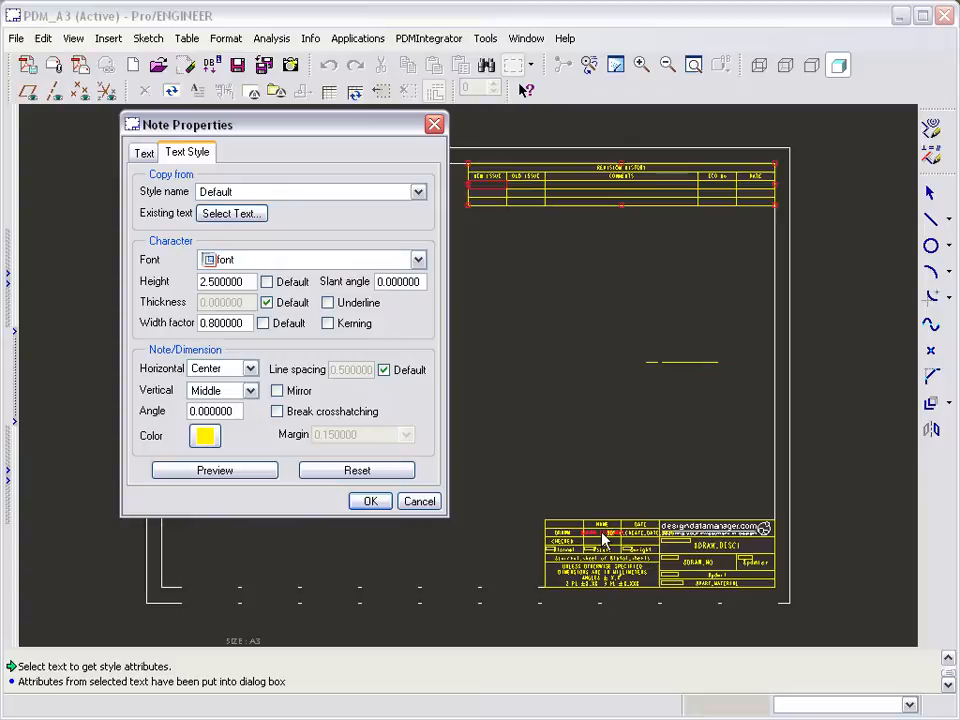
pyautogui.click(368, 503)
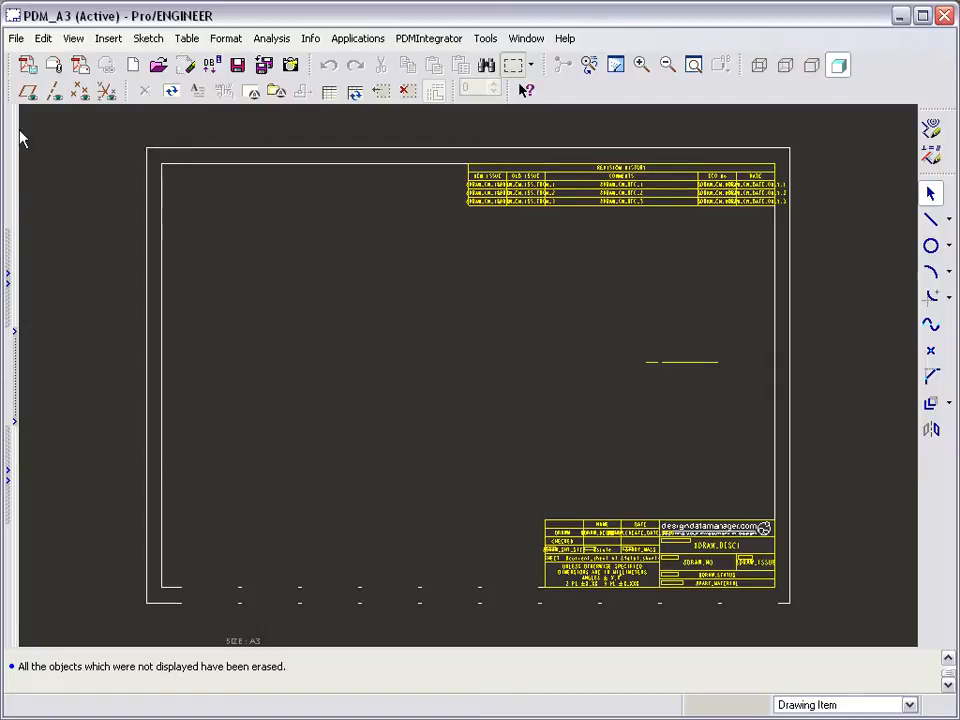
# - Save a copy of the format as DDM_A3 and close the drawing window
pyautogui.click(16, 38)
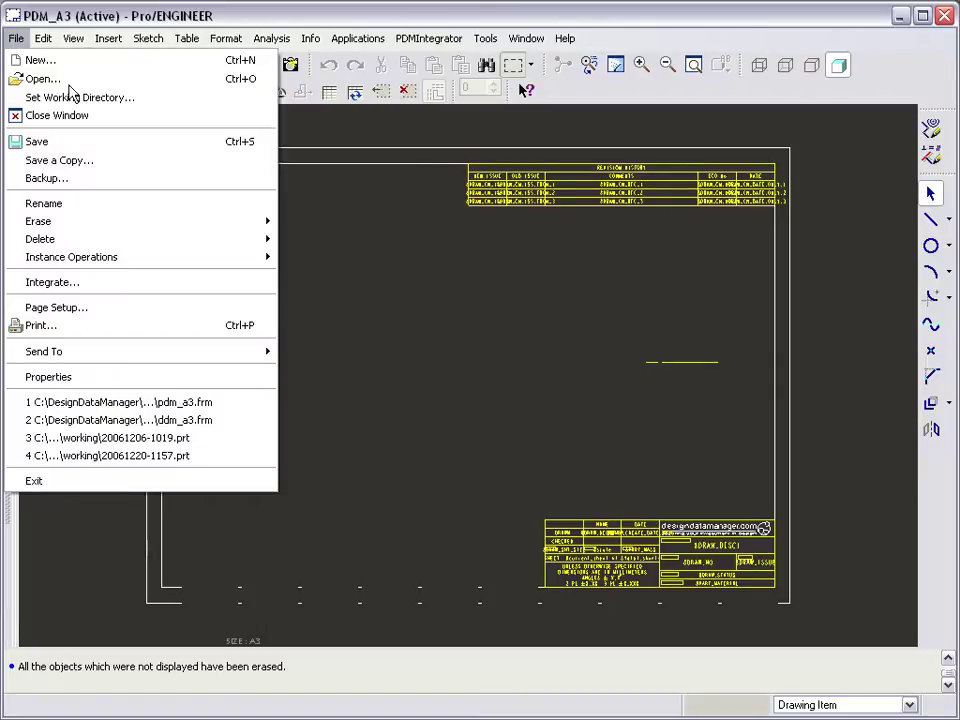
pyautogui.click(76, 162)
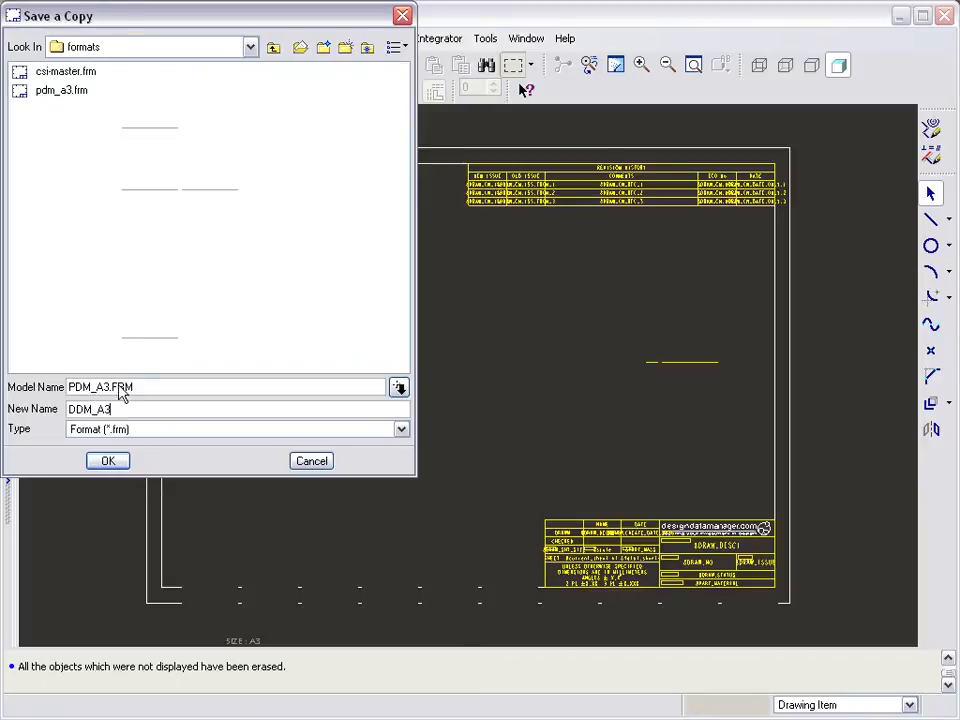
pyautogui.click(120, 461)
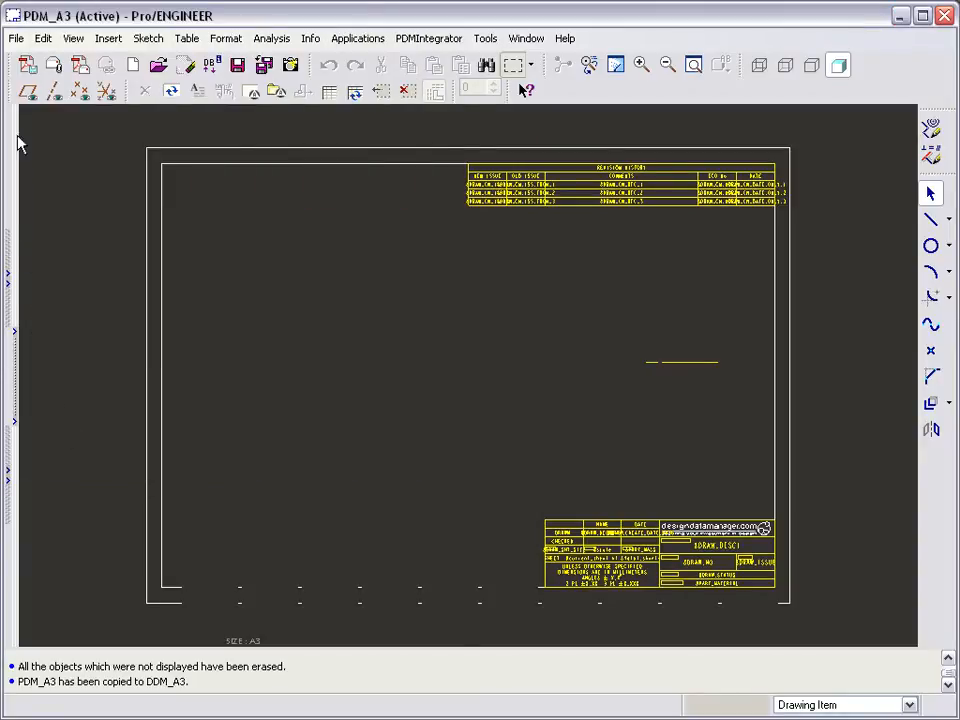
pyautogui.click(16, 38)
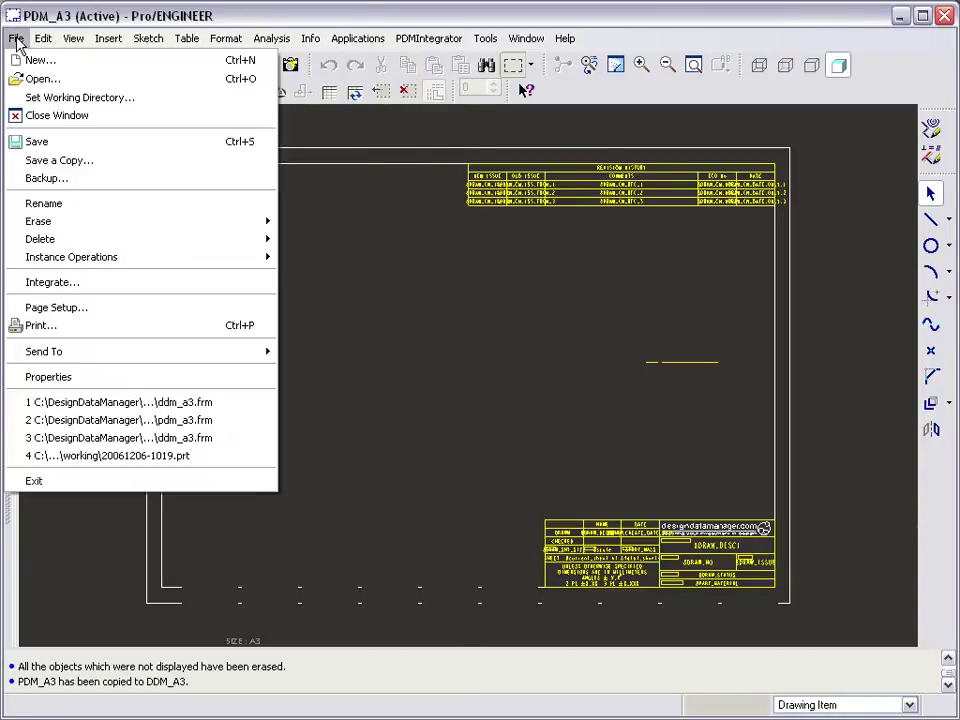
pyautogui.click(60, 116)
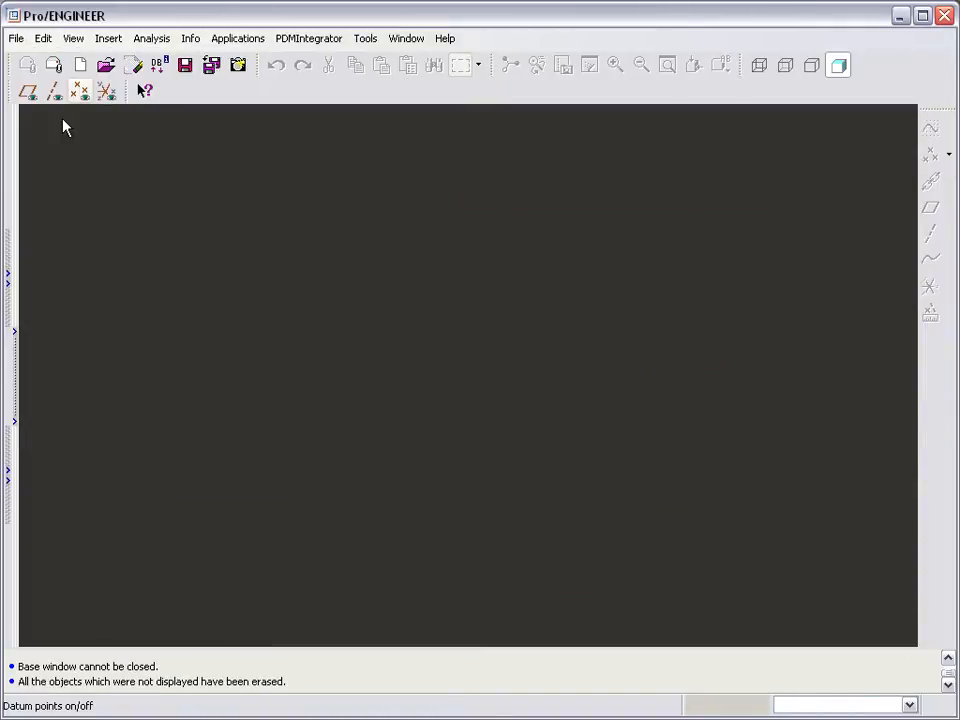
pyautogui.click(104, 66)
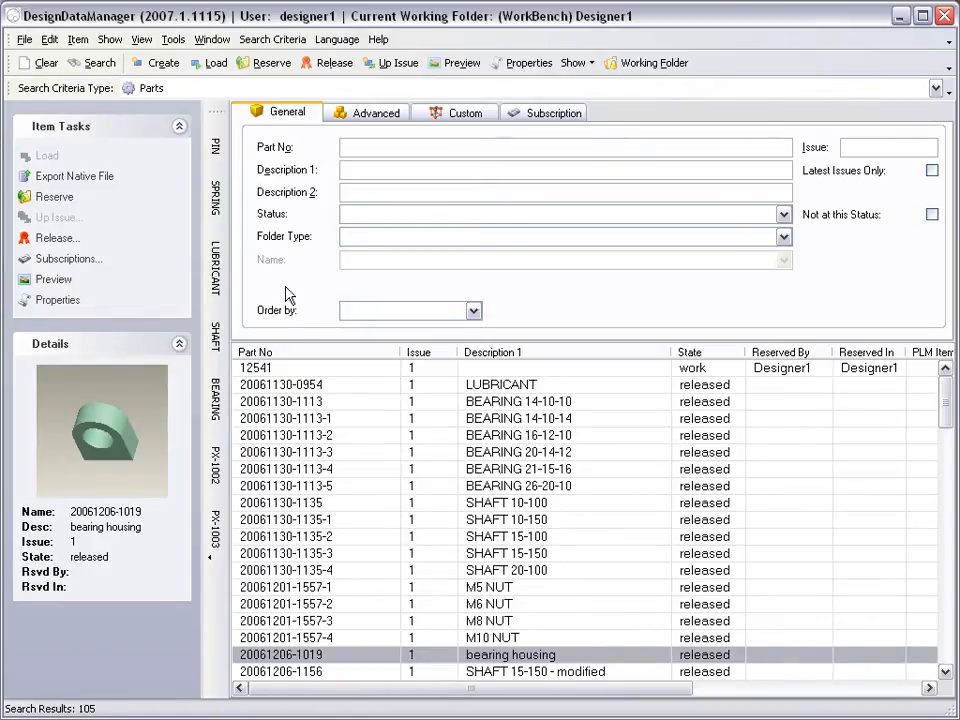
pyautogui.doubleClick(320, 658)
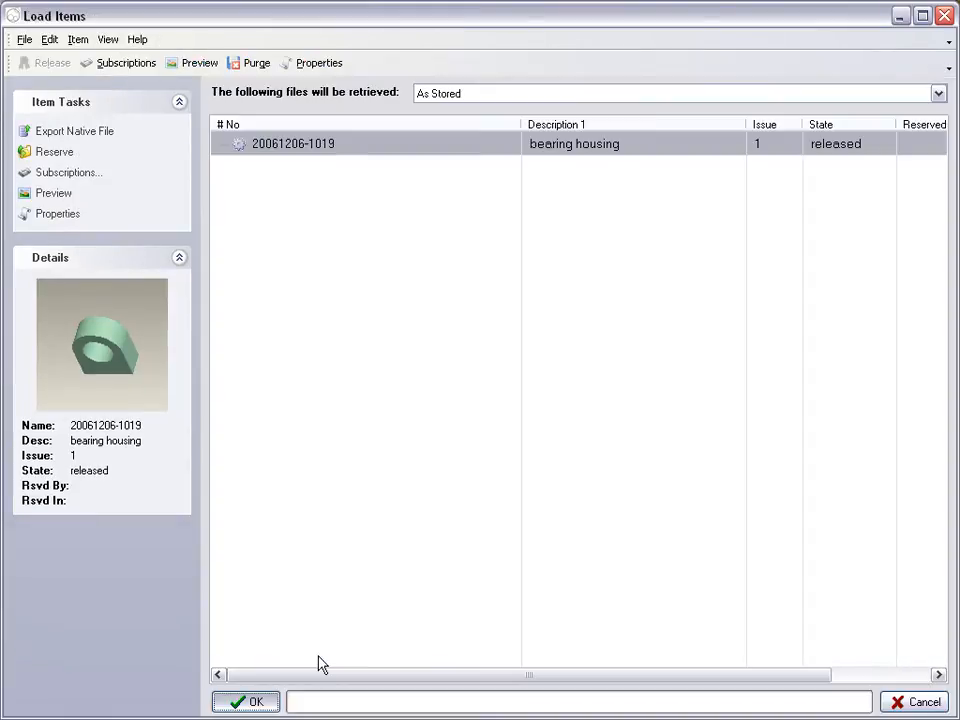
pyautogui.click(251, 704)
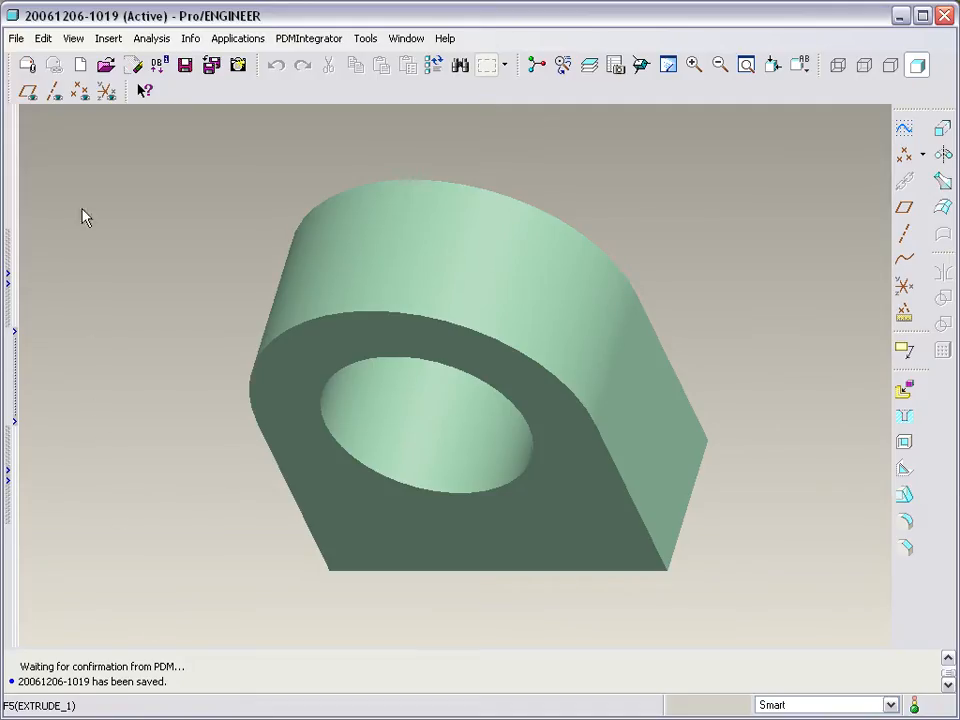
pyautogui.click(81, 65)
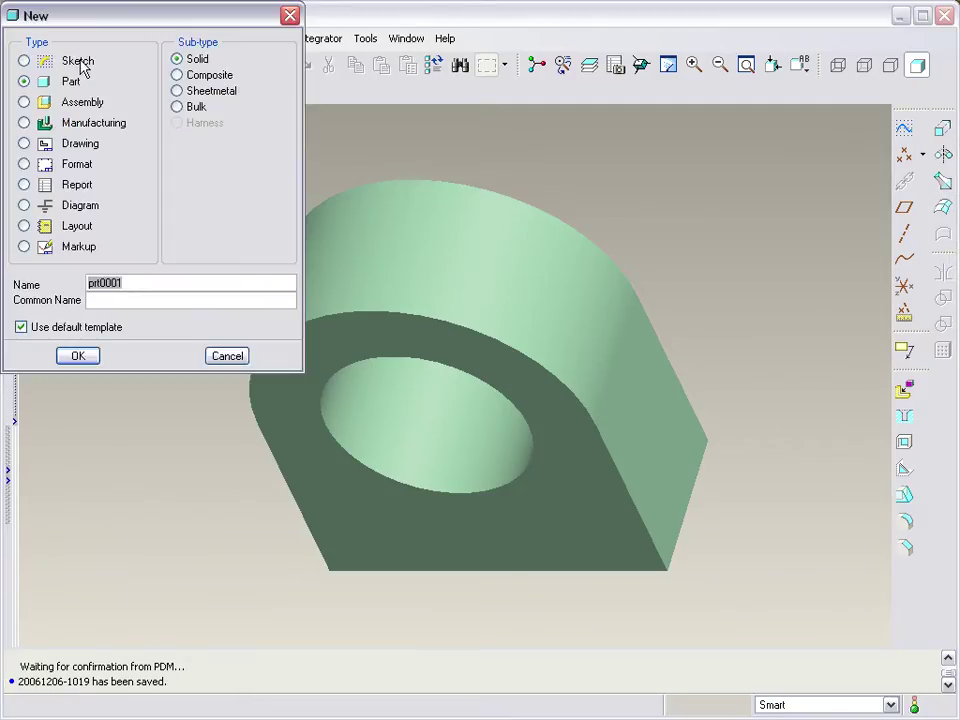
pyautogui.click(44, 148)
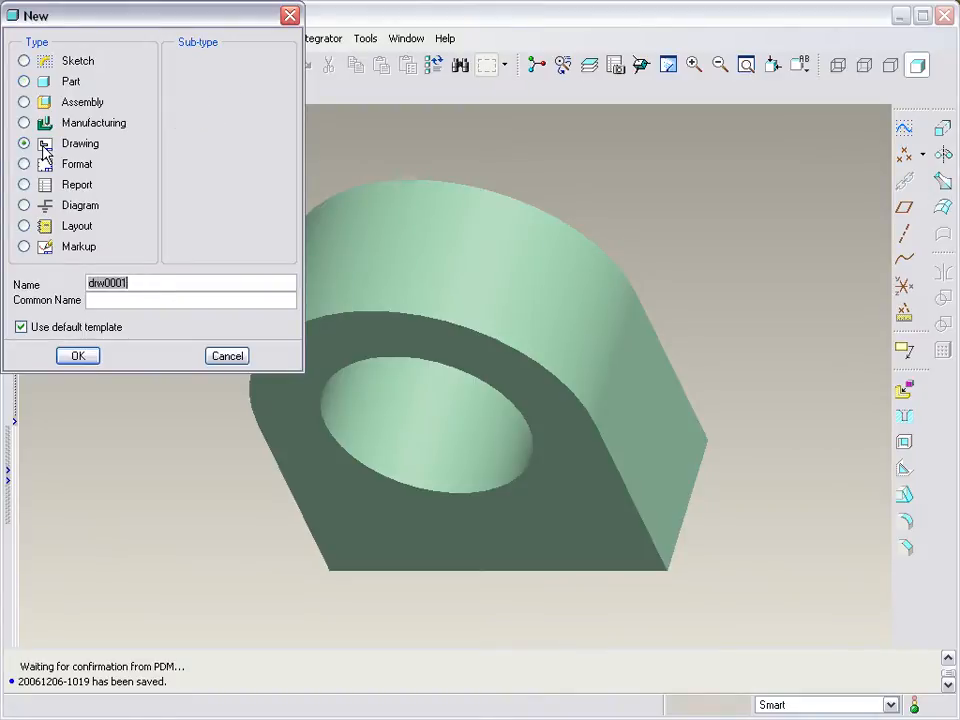
pyautogui.click(21, 327)
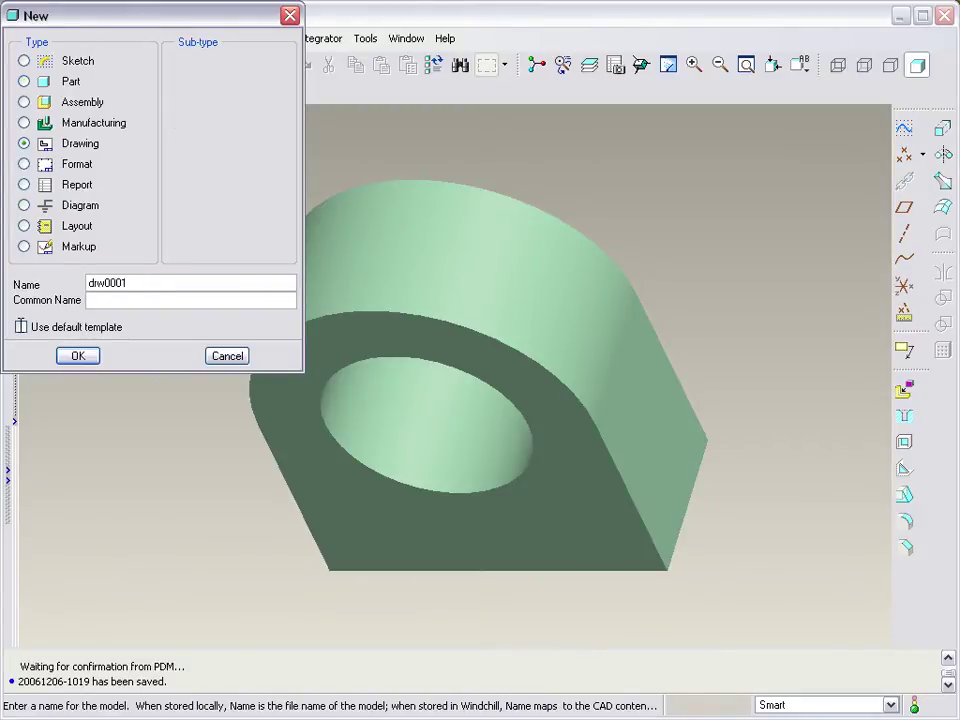
pyautogui.doubleClick(118, 284)
pyautogui.write('20071122-10')
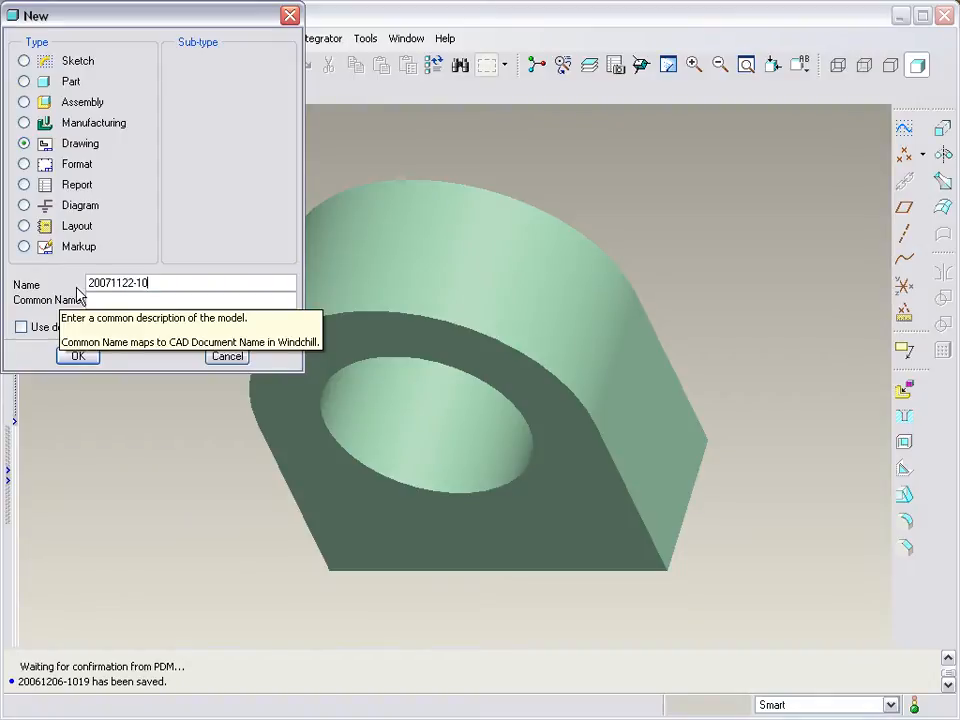
pyautogui.write('04')
pyautogui.click(78, 356)
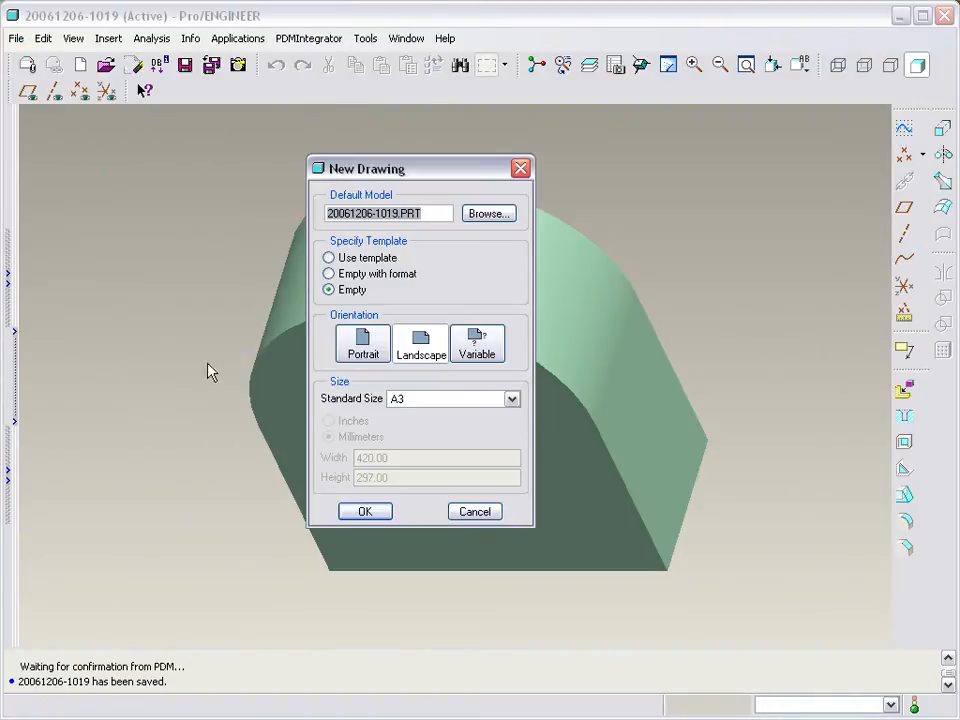
pyautogui.click(371, 515)
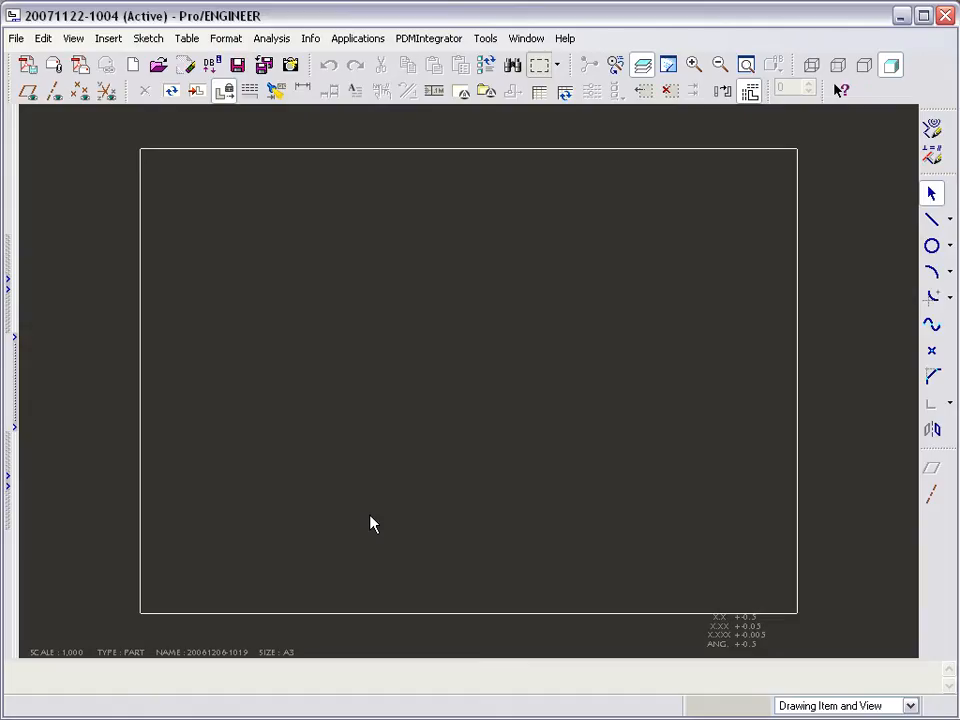
# - Insert a general view of the bearing housing at the sheet centre
pyautogui.rightClick(407, 317)
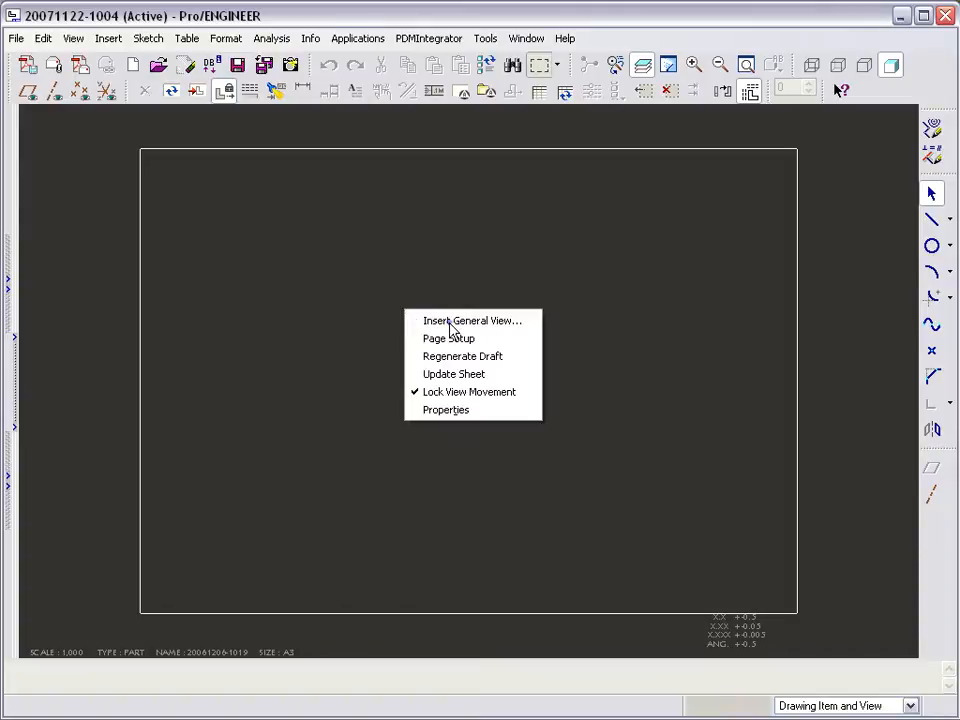
pyautogui.click(450, 320)
pyautogui.click(451, 331)
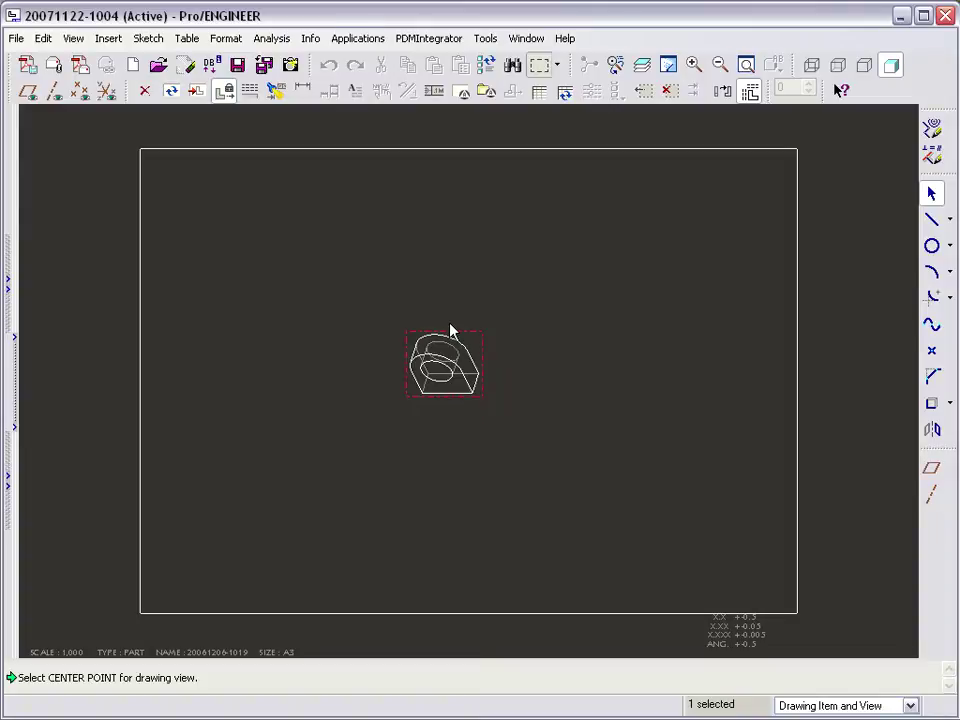
pyautogui.click(237, 66)
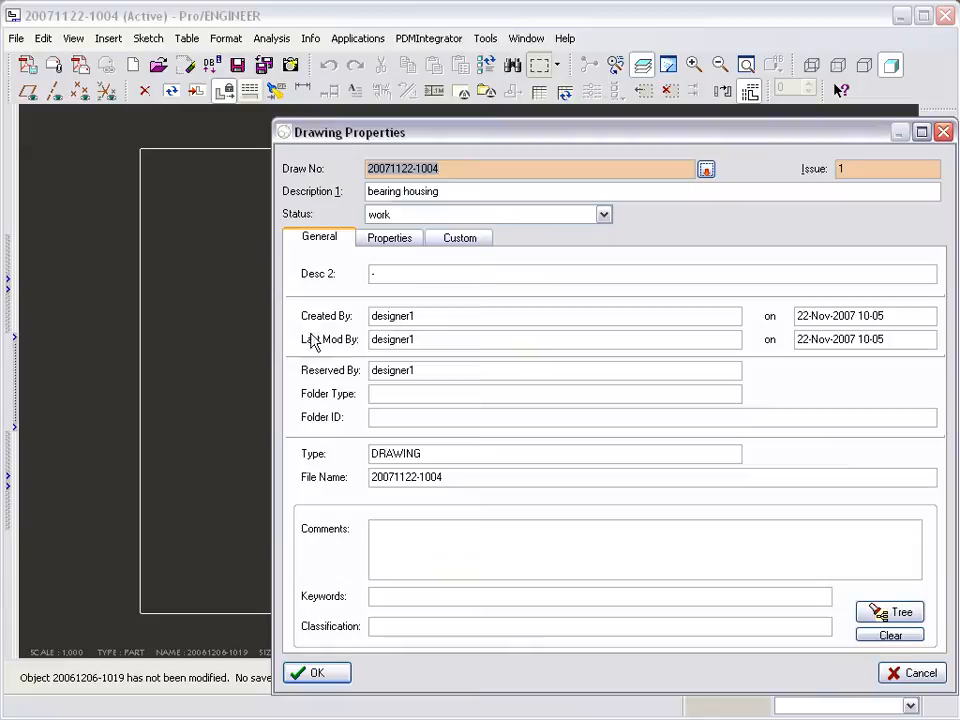
pyautogui.click(324, 678)
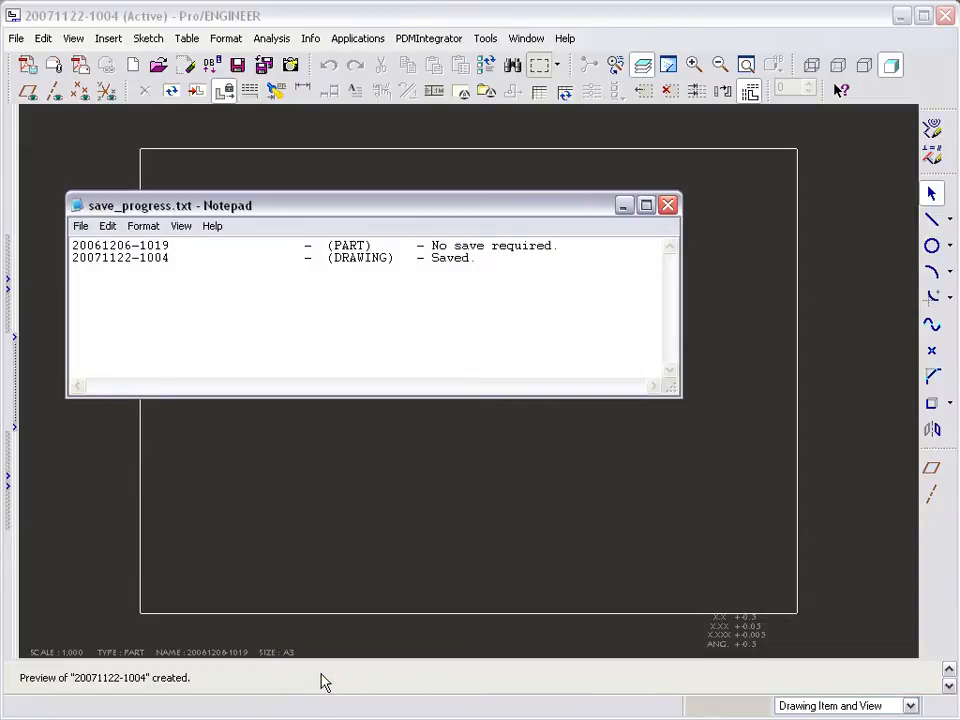
pyautogui.click(667, 205)
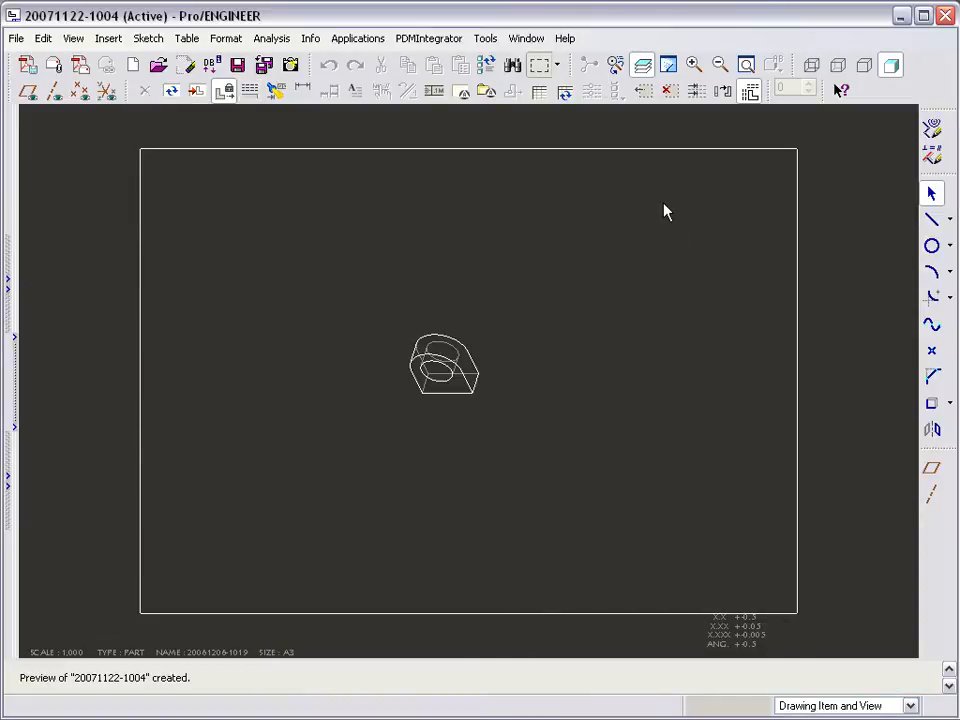
# - Bring up Page Setup and the sheet's format list
pyautogui.rightClick(316, 258)
pyautogui.click(376, 288)
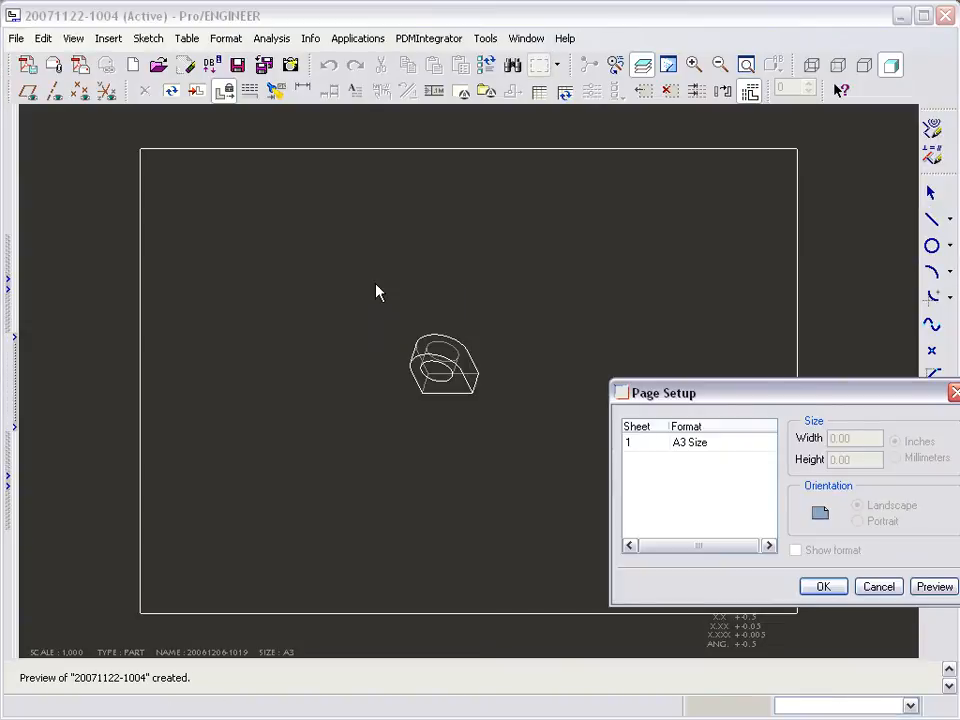
pyautogui.click(735, 443)
pyautogui.click(768, 443)
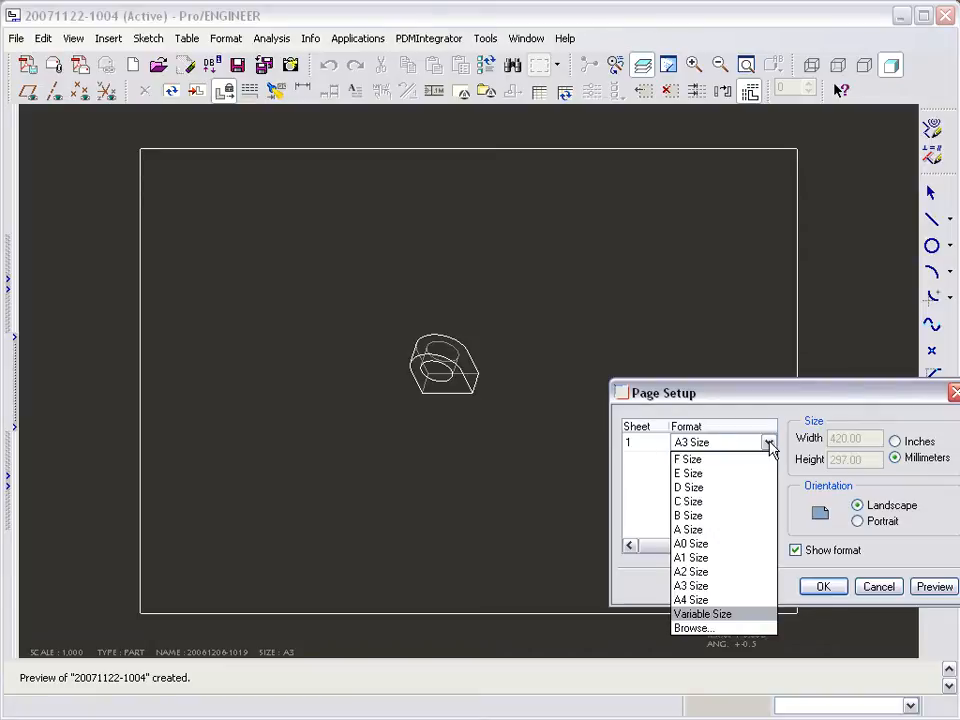
# - Browse to ddm_a3.frm and apply the DDM_A3 format to the sheet
pyautogui.click(716, 629)
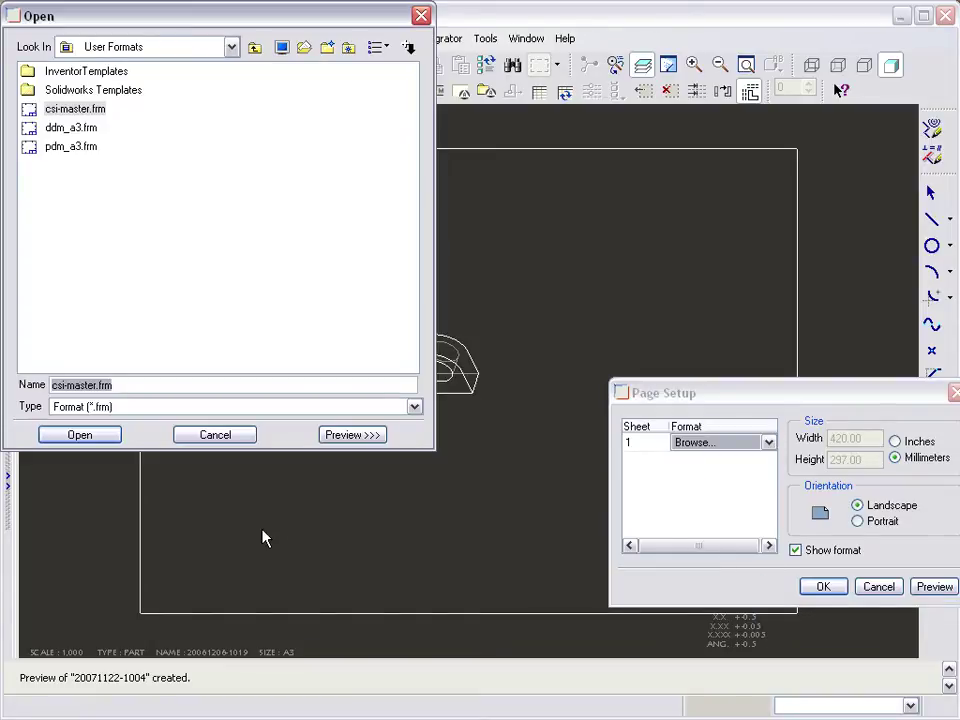
pyautogui.click(62, 128)
pyautogui.click(78, 436)
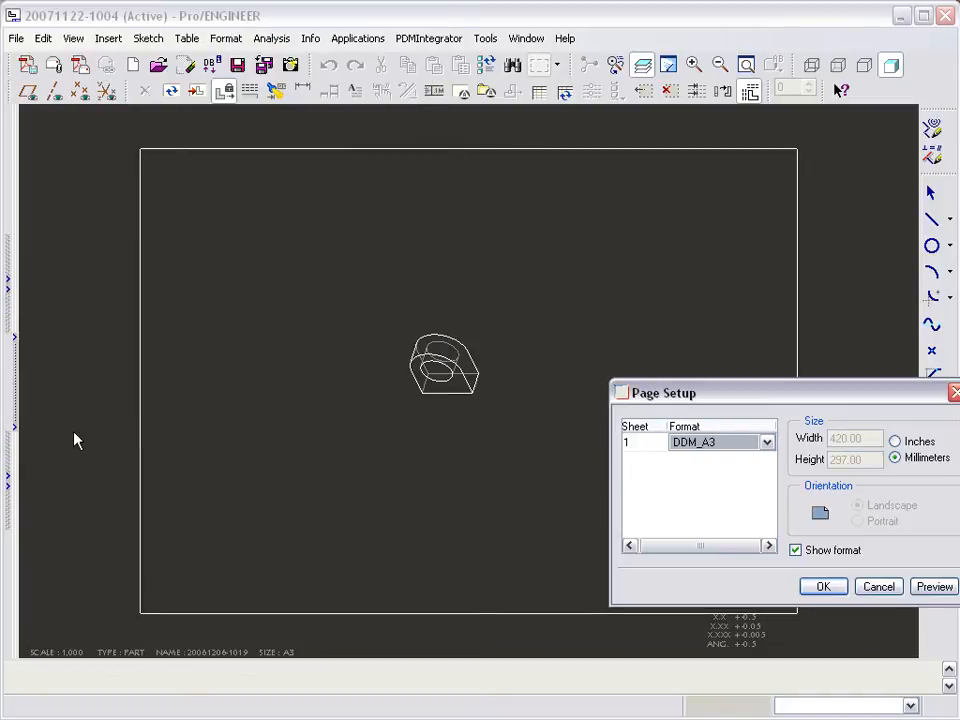
pyautogui.click(823, 588)
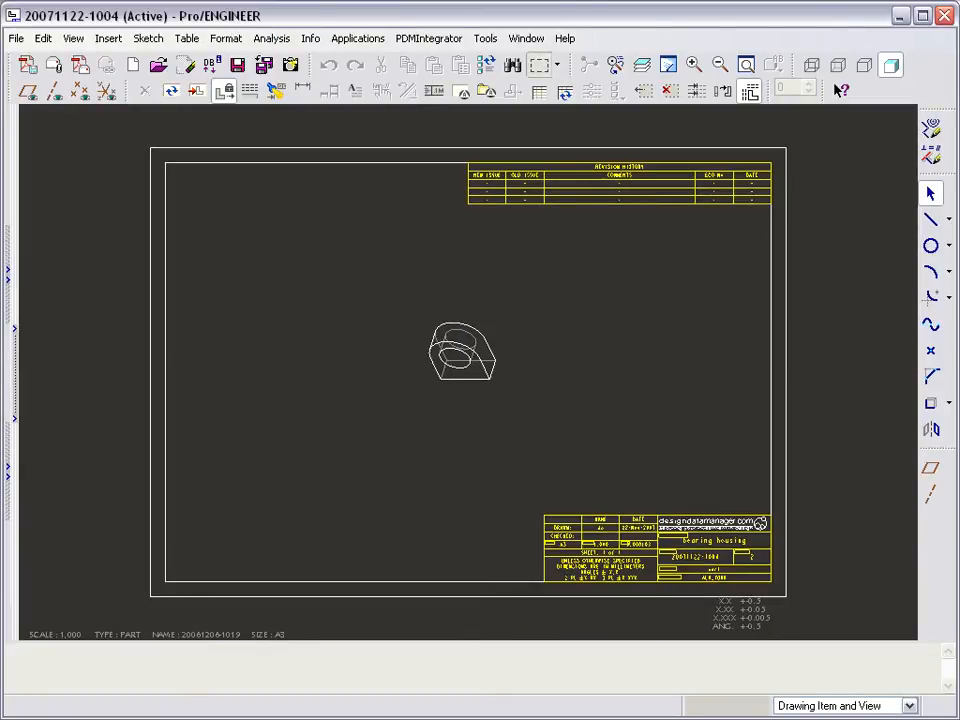
pyautogui.scroll(4, 826, 594)
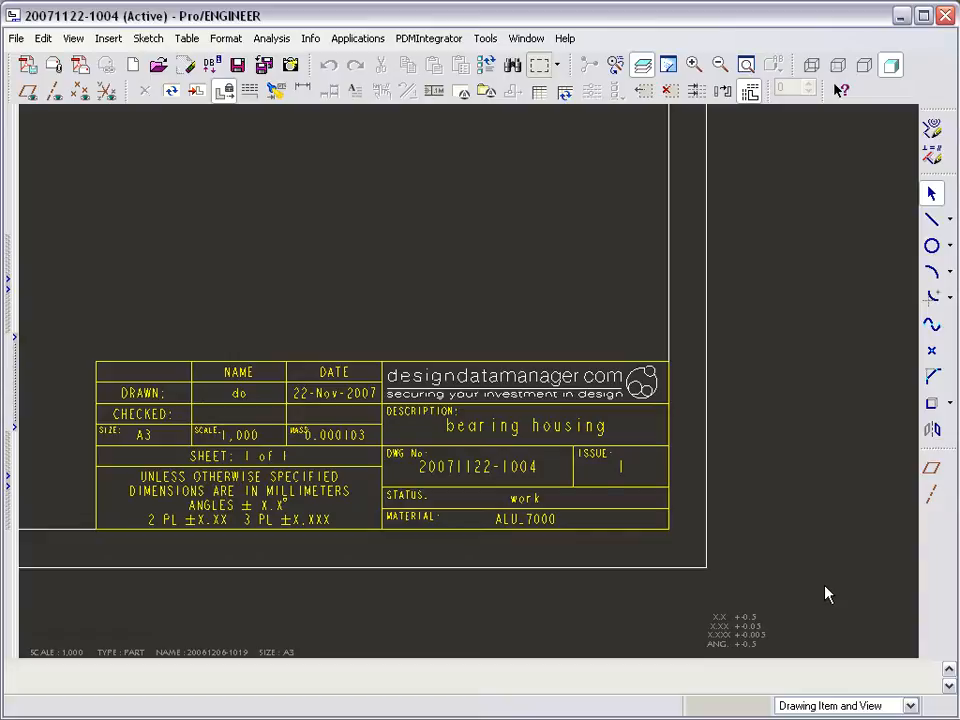
# - Save the drawing with its populated title block and dismiss the save report
pyautogui.click(237, 65)
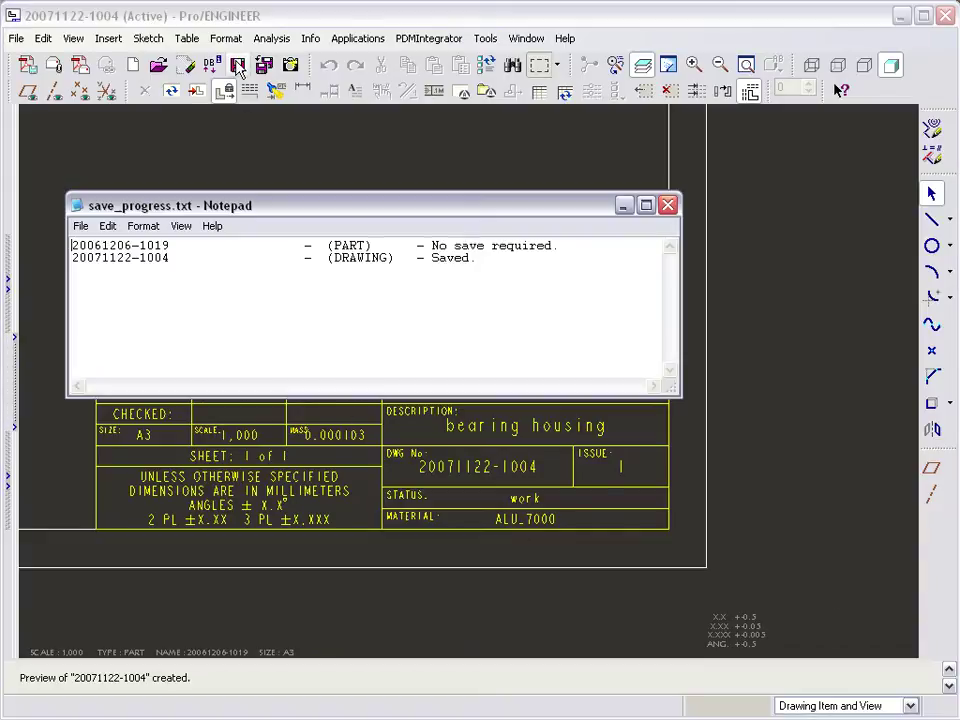
pyautogui.click(667, 205)
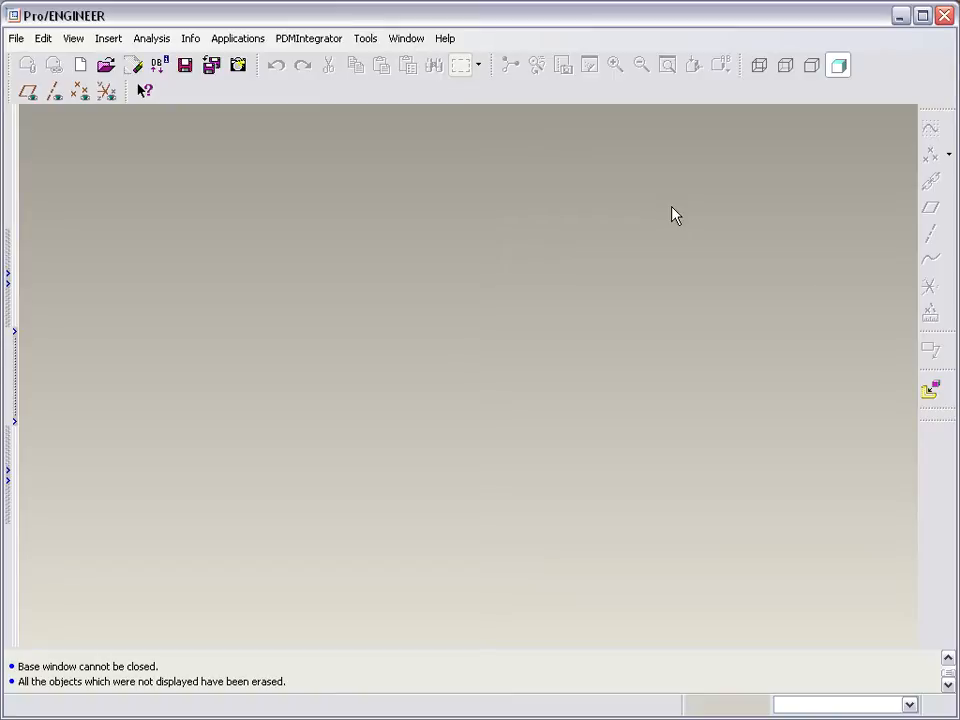
# - Create drawing DDM_A3_TEMPLATE without the default template, as an empty A3 sheet with no model
pyautogui.click(80, 65)
pyautogui.click(76, 148)
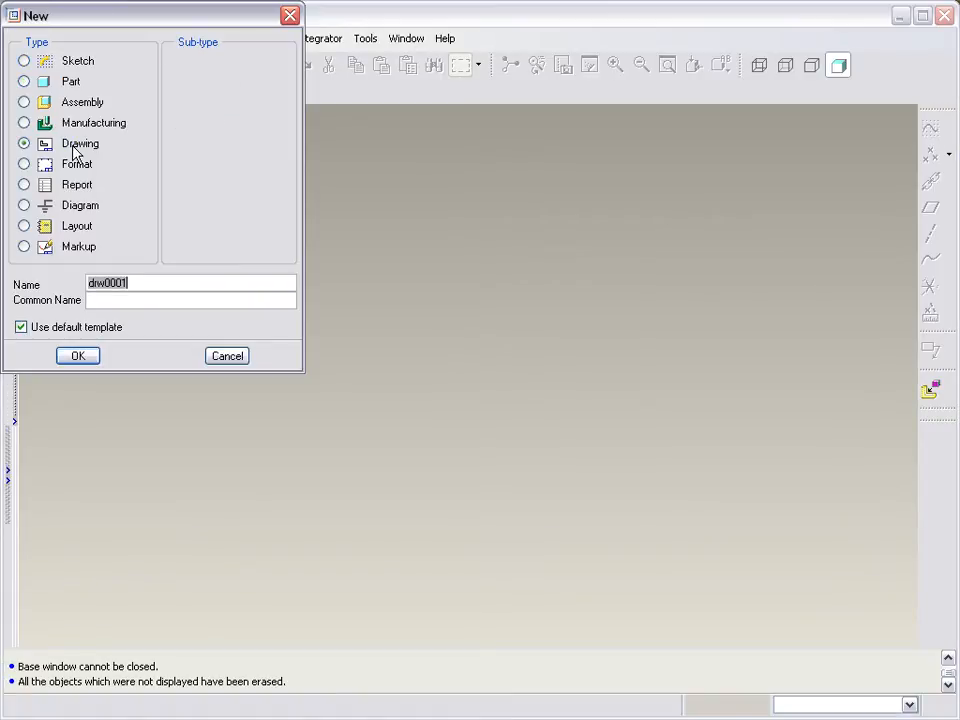
pyautogui.click(55, 330)
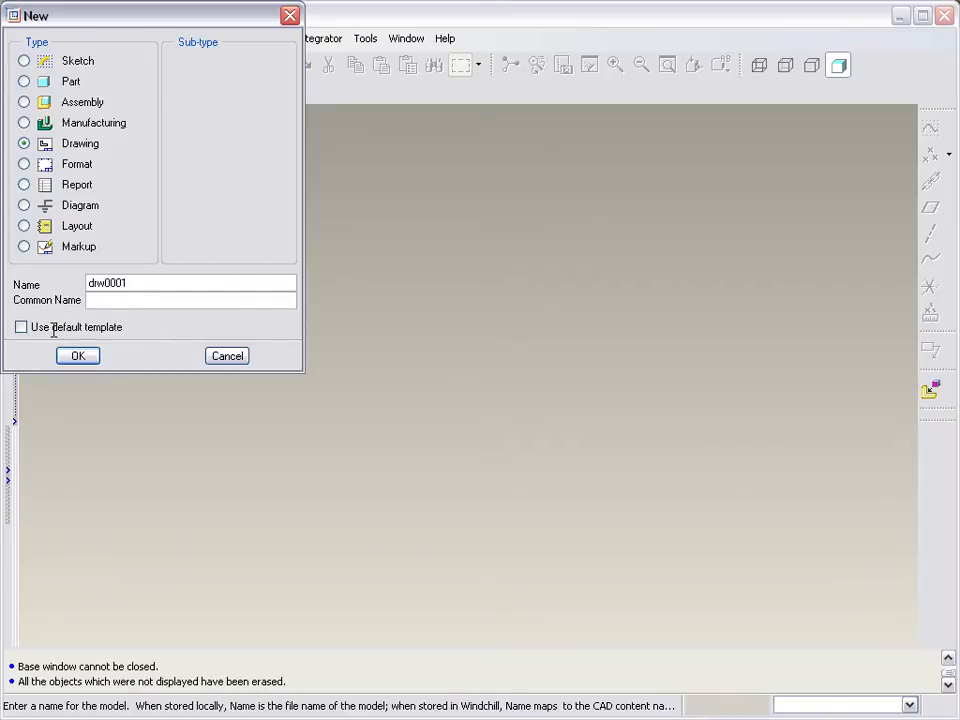
pyautogui.moveTo(137, 283); pyautogui.dragTo(79, 285)
pyautogui.write('DDM')
pyautogui.write('_A3_TEMPLATE')
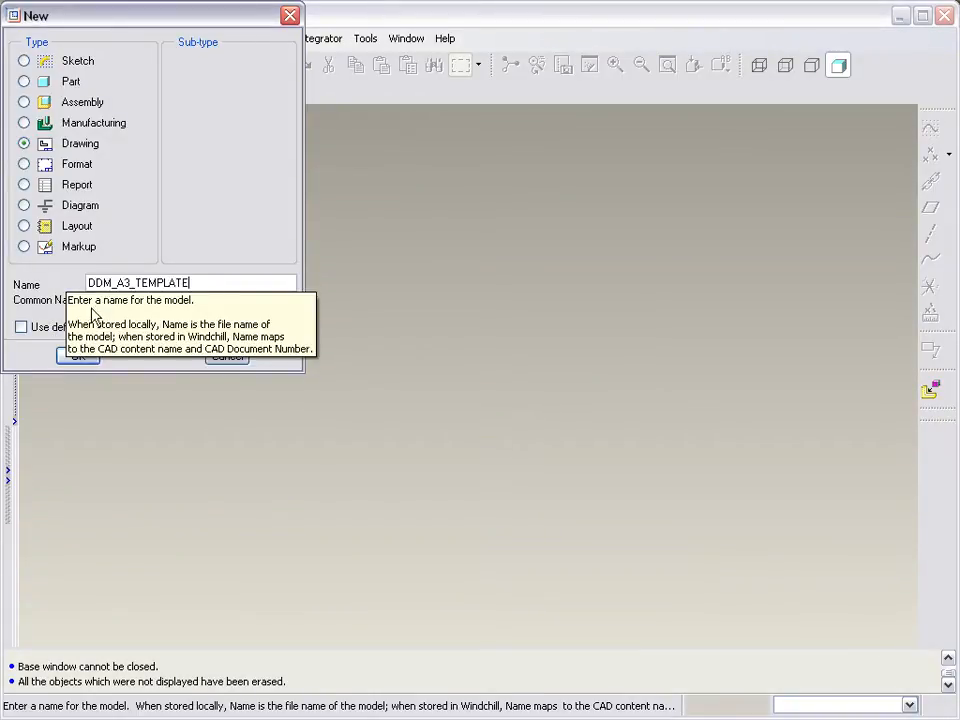
pyautogui.click(90, 363)
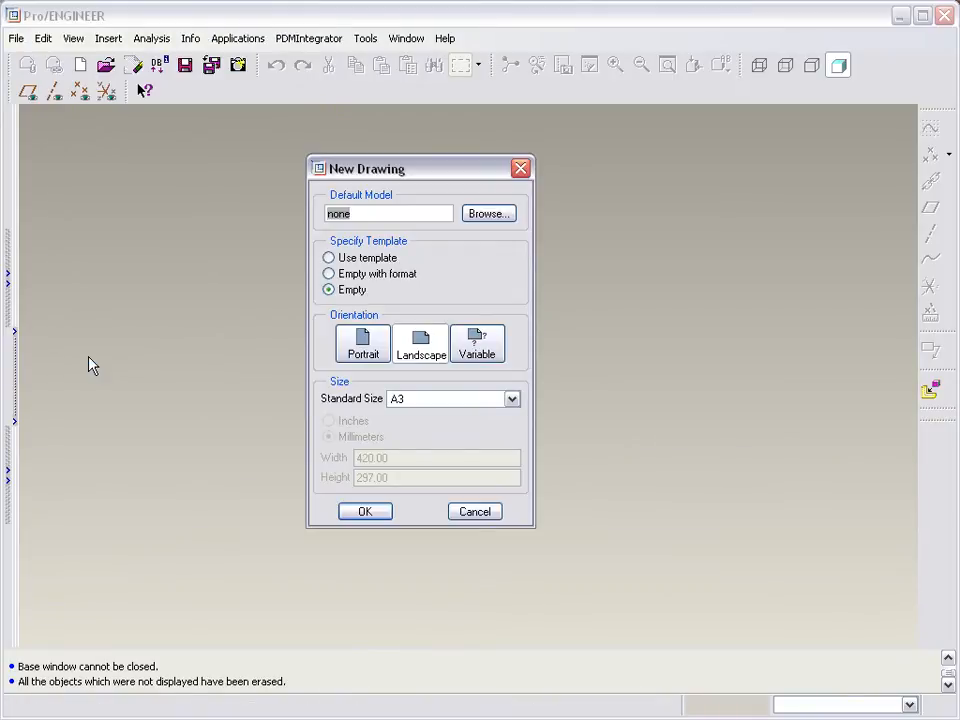
pyautogui.click(380, 515)
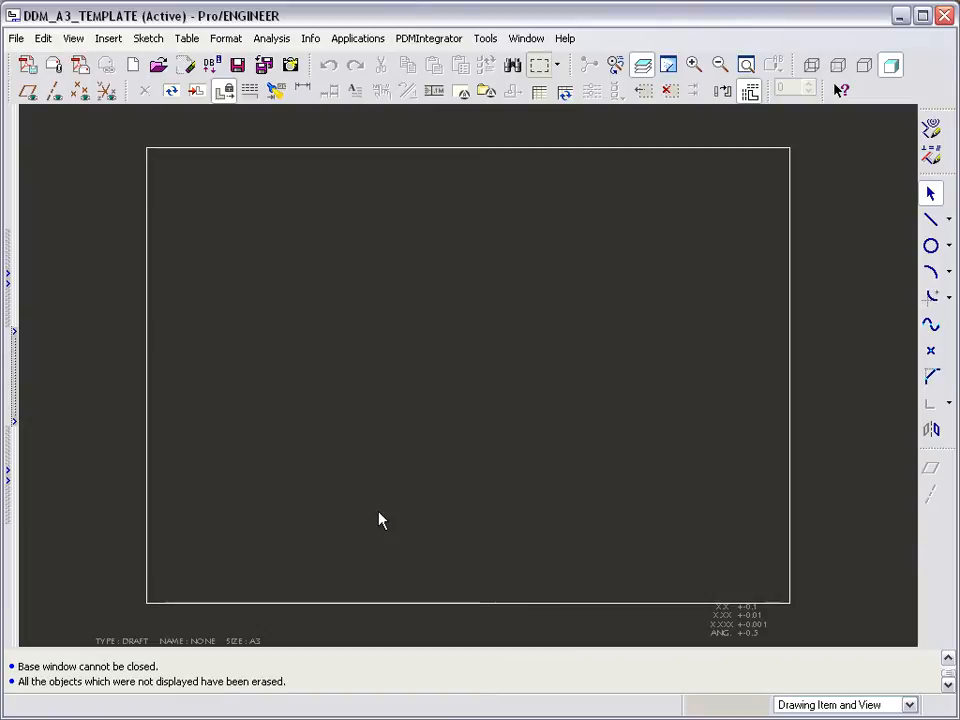
# - Switch to drawing template mode and bring up Page Setup for the sheet
pyautogui.click(357, 38)
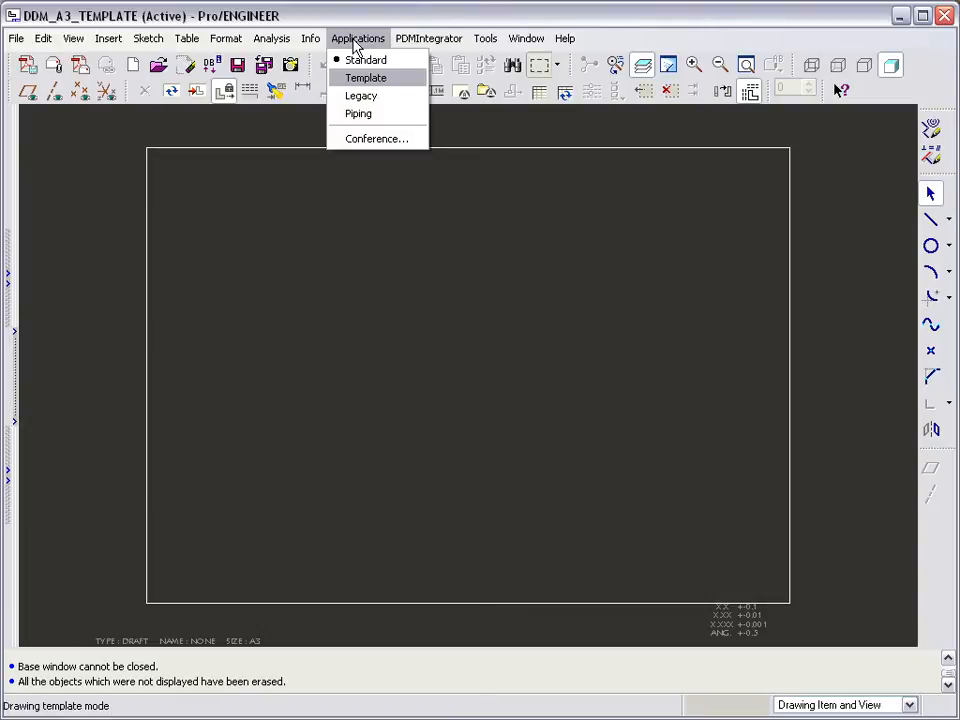
pyautogui.click(368, 79)
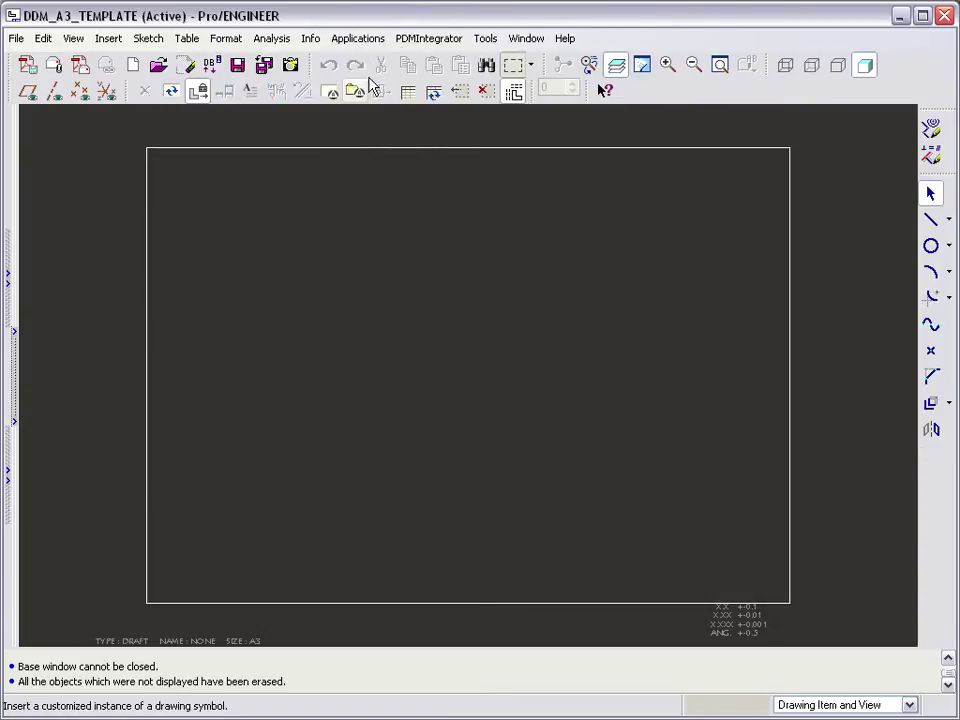
pyautogui.rightClick(371, 256)
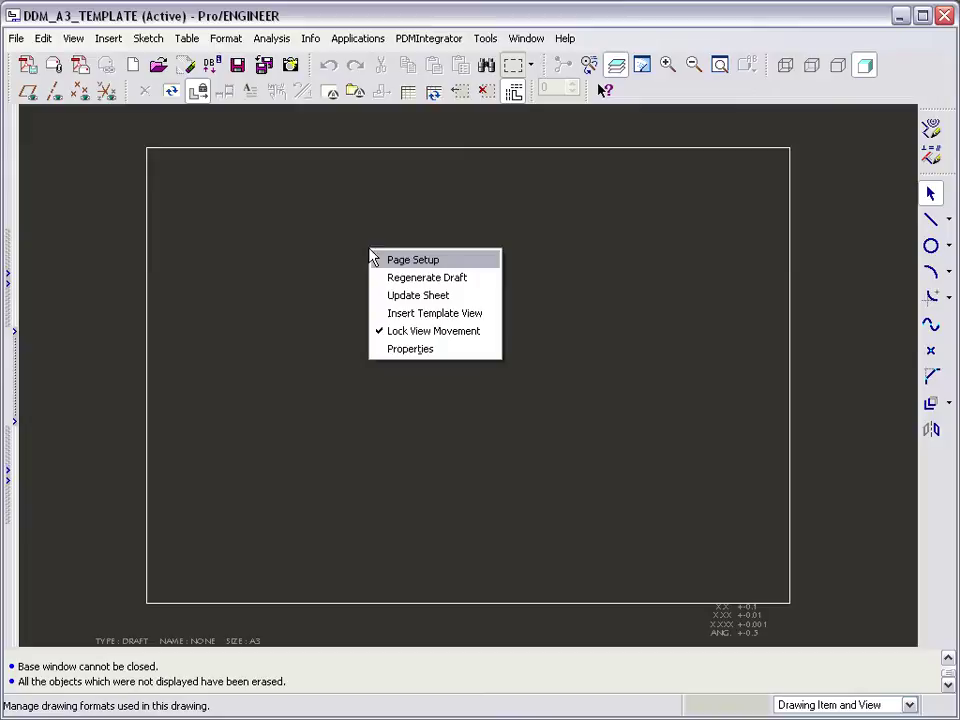
pyautogui.click(424, 260)
# - Browse to ddm_a3.frm and apply it as the format of sheet 1
pyautogui.click(446, 315)
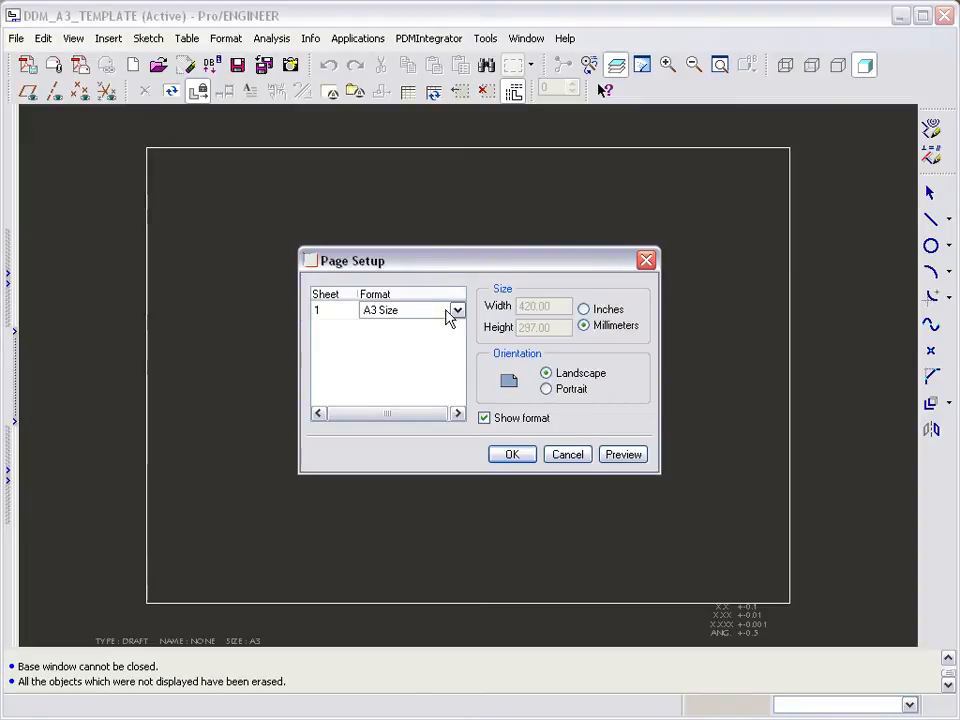
pyautogui.click(457, 312)
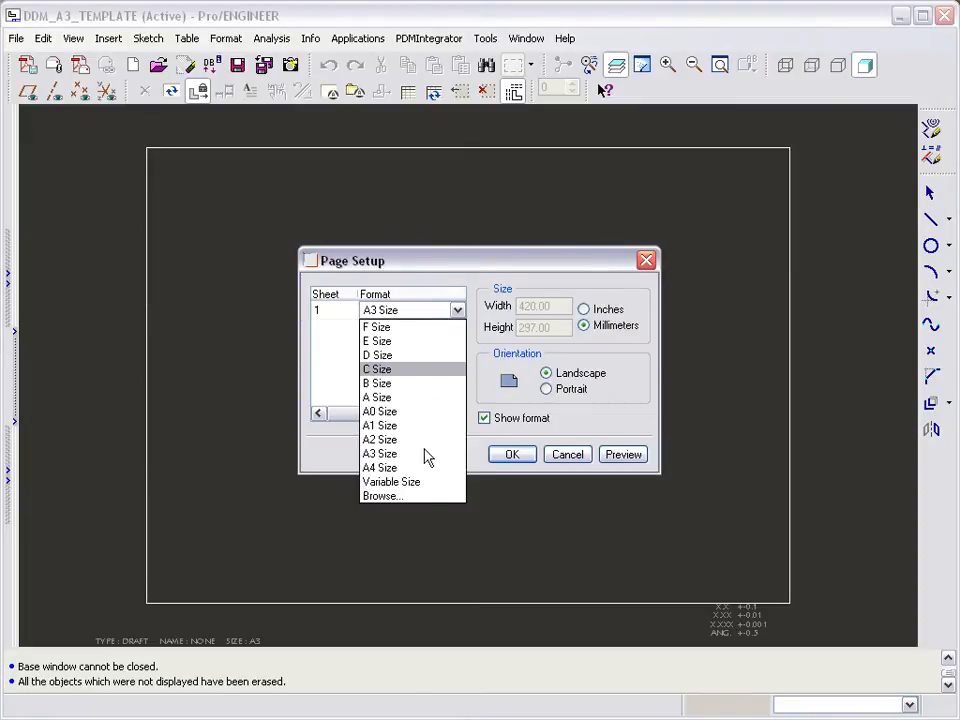
pyautogui.click(426, 500)
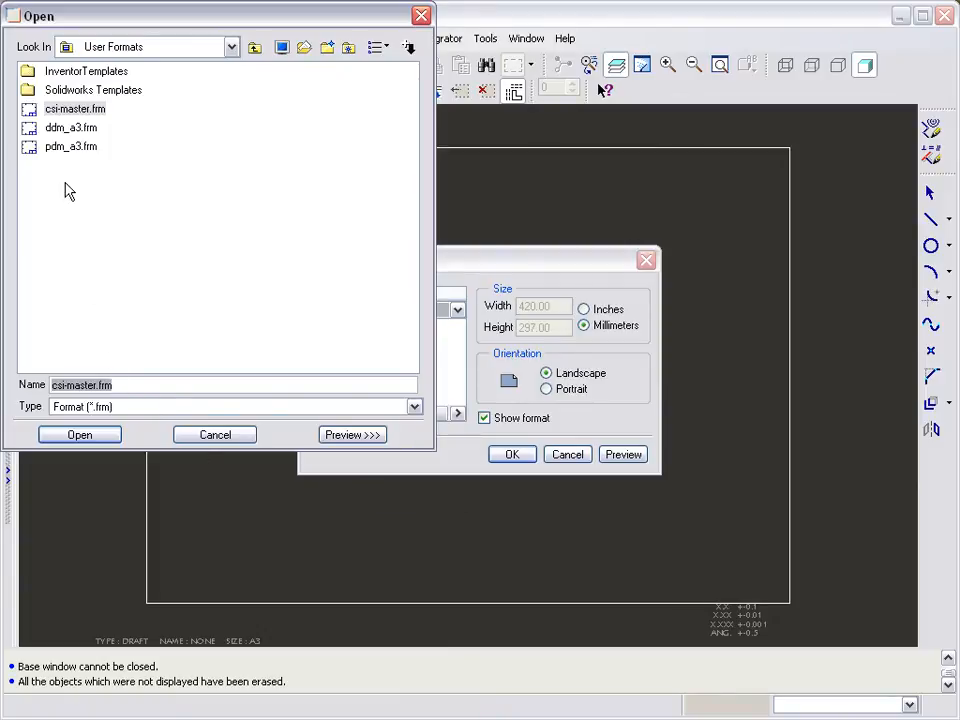
pyautogui.click(66, 130)
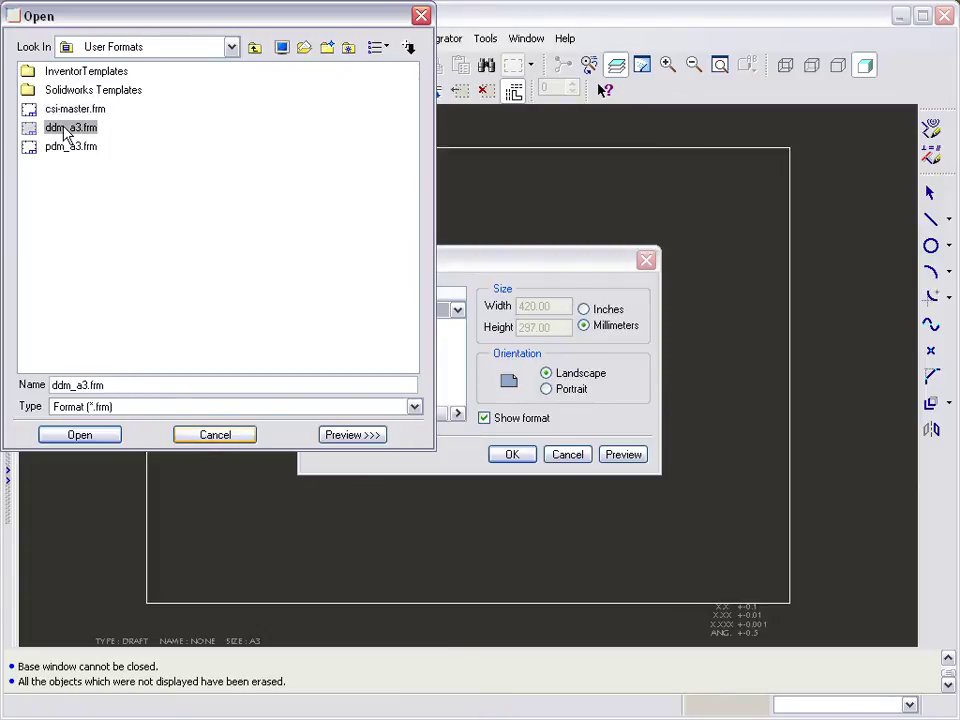
pyautogui.click(90, 436)
pyautogui.click(510, 455)
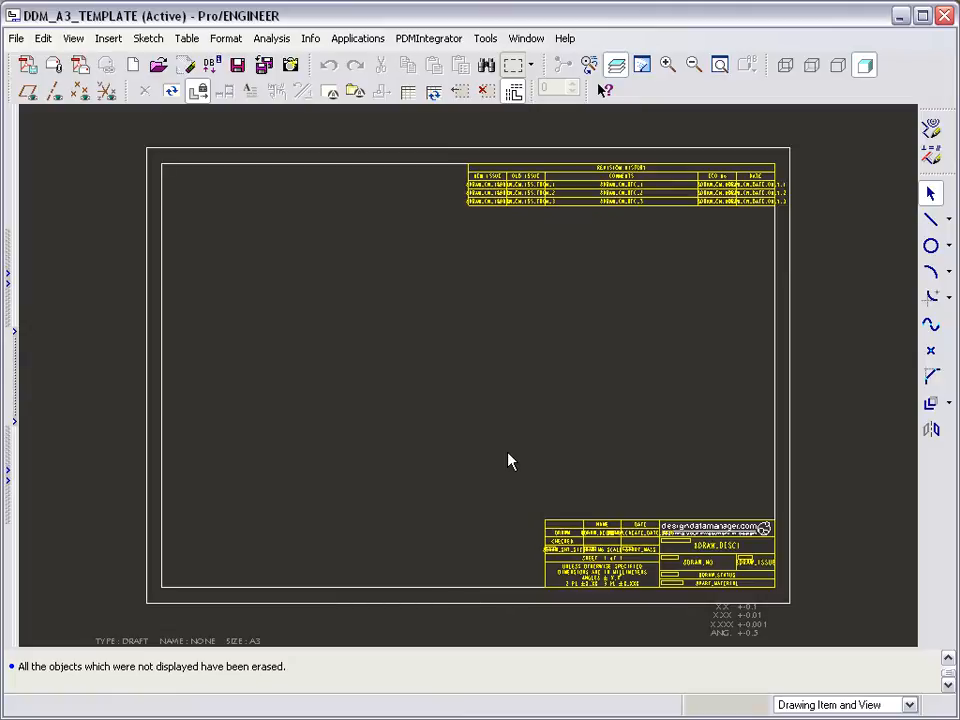
# - In the Parameters editor, add drawing parameter DRAW_DESC1 of type String
pyautogui.click(486, 38)
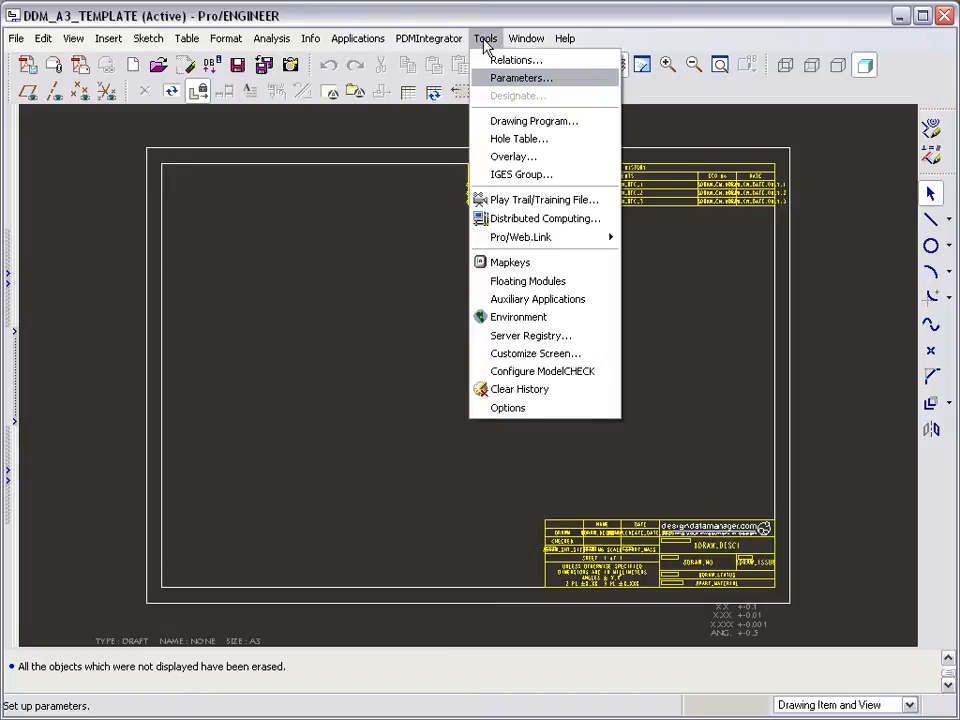
pyautogui.click(518, 80)
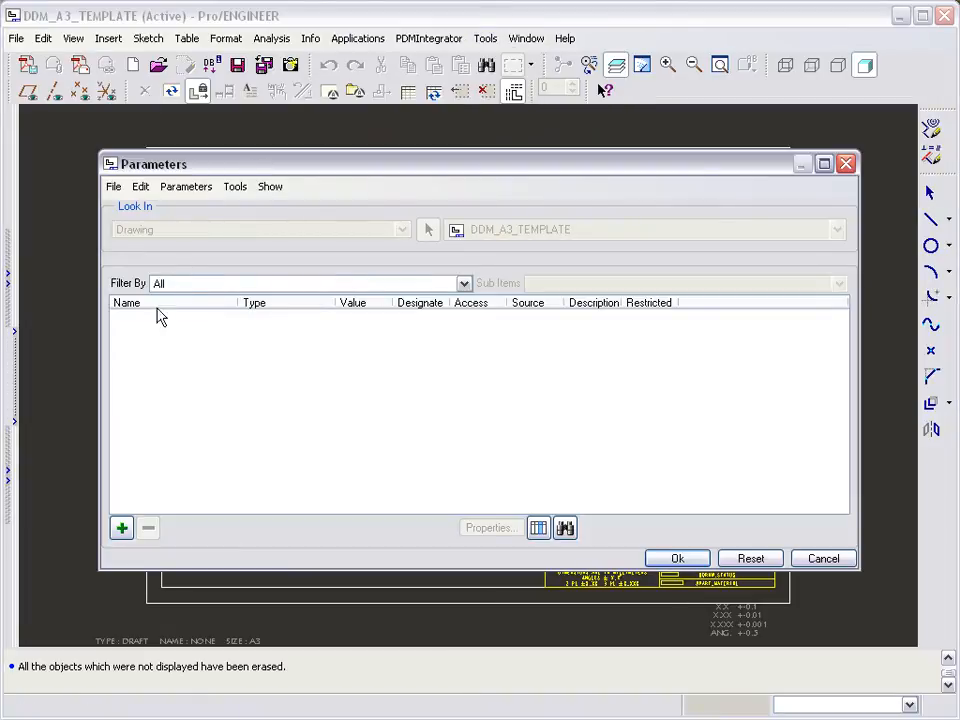
pyautogui.click(122, 527)
pyautogui.write('W_DE')
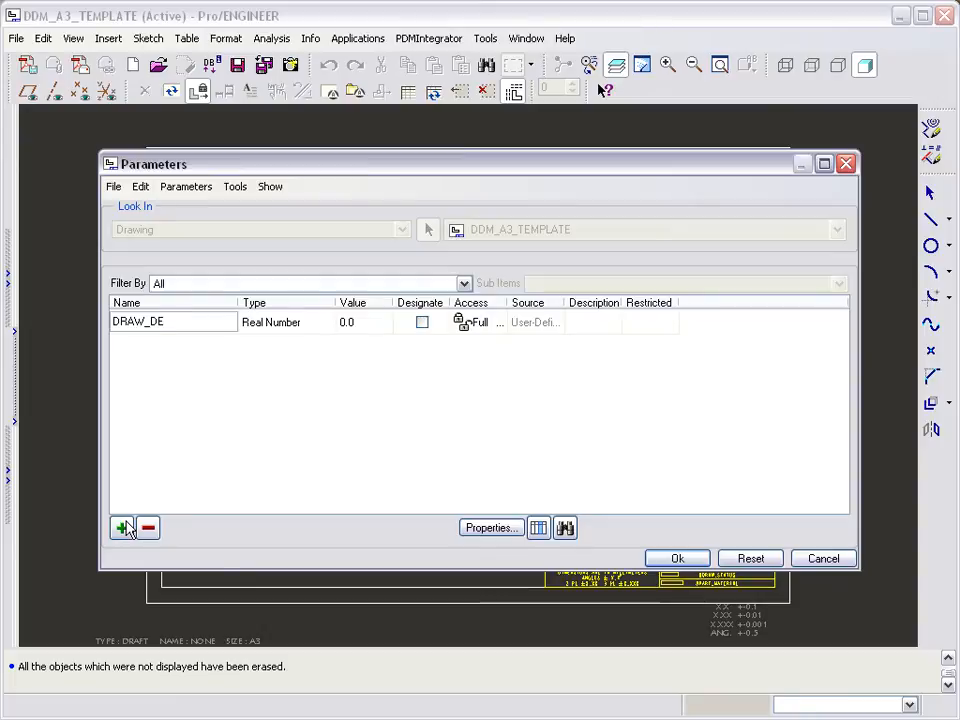
pyautogui.write('SC1')
pyautogui.click(305, 326)
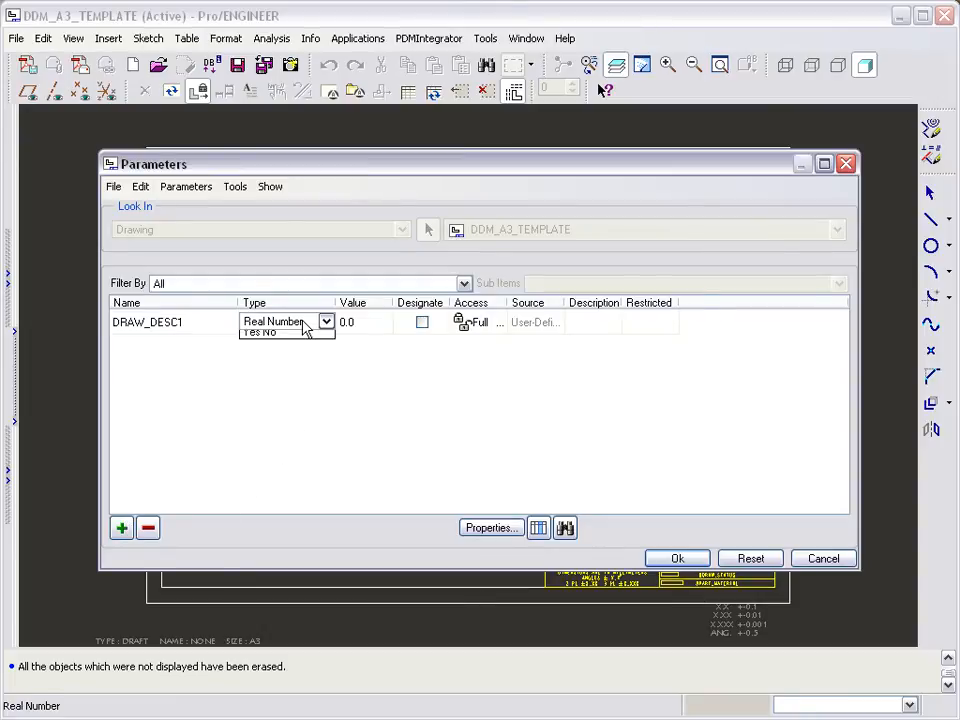
pyautogui.click(326, 322)
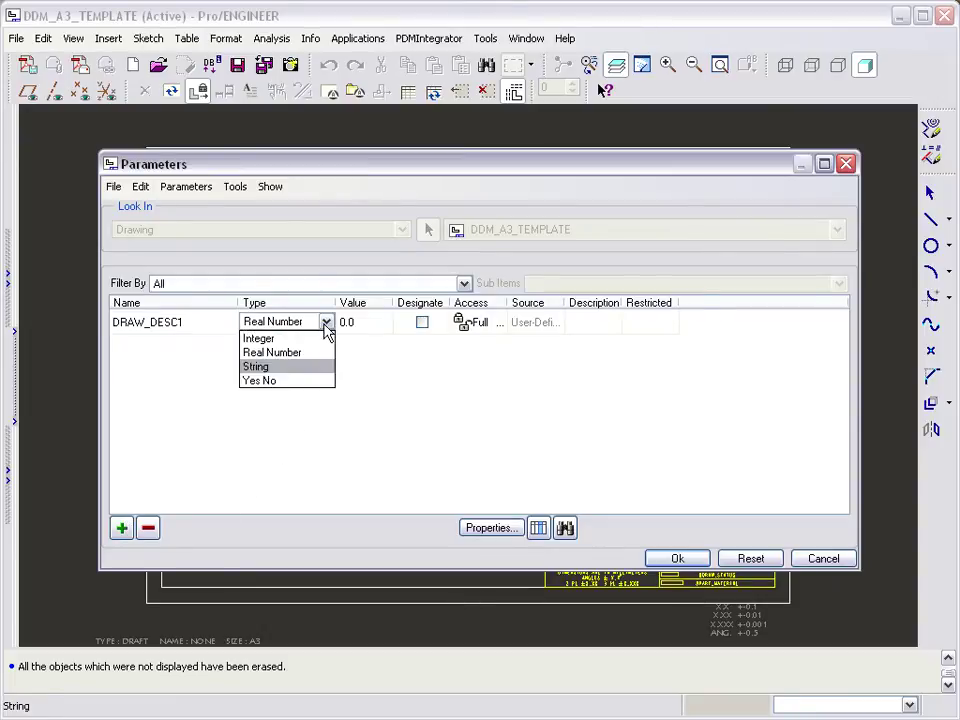
pyautogui.click(300, 367)
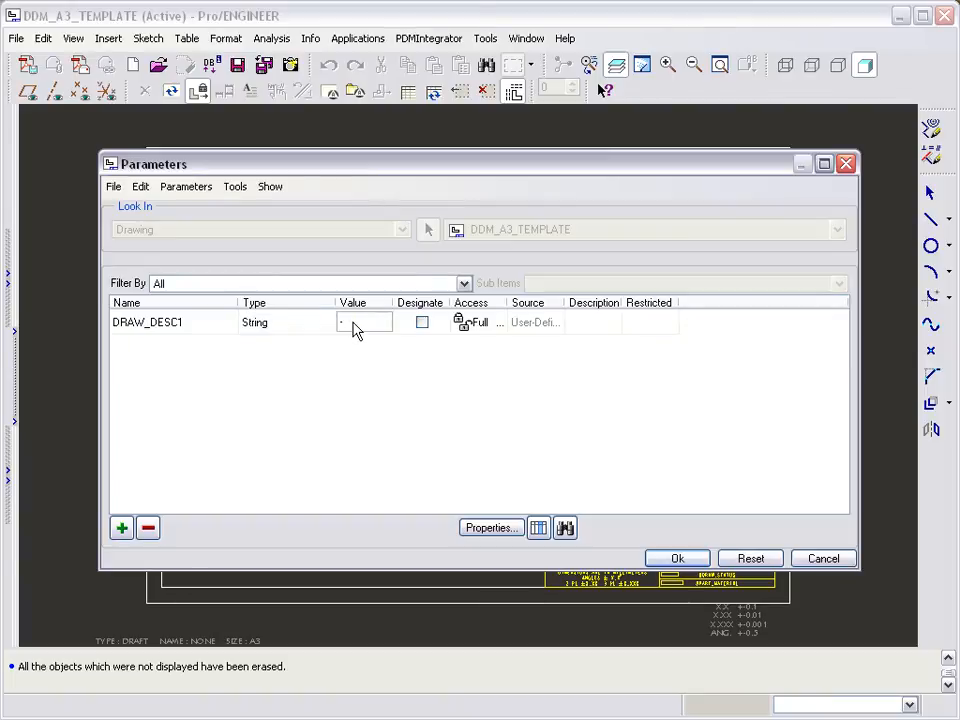
# - Add a second String parameter DRAW_NO and accept both parameters
pyautogui.click(122, 528)
pyautogui.write('DRAW_')
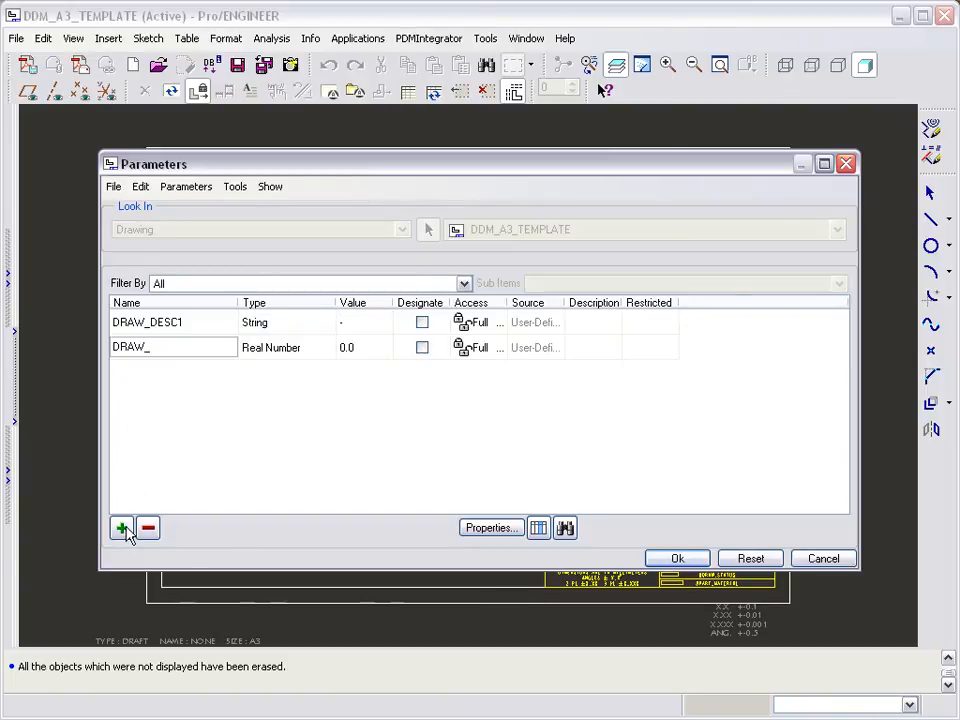
pyautogui.write('NO')
pyautogui.click(270, 358)
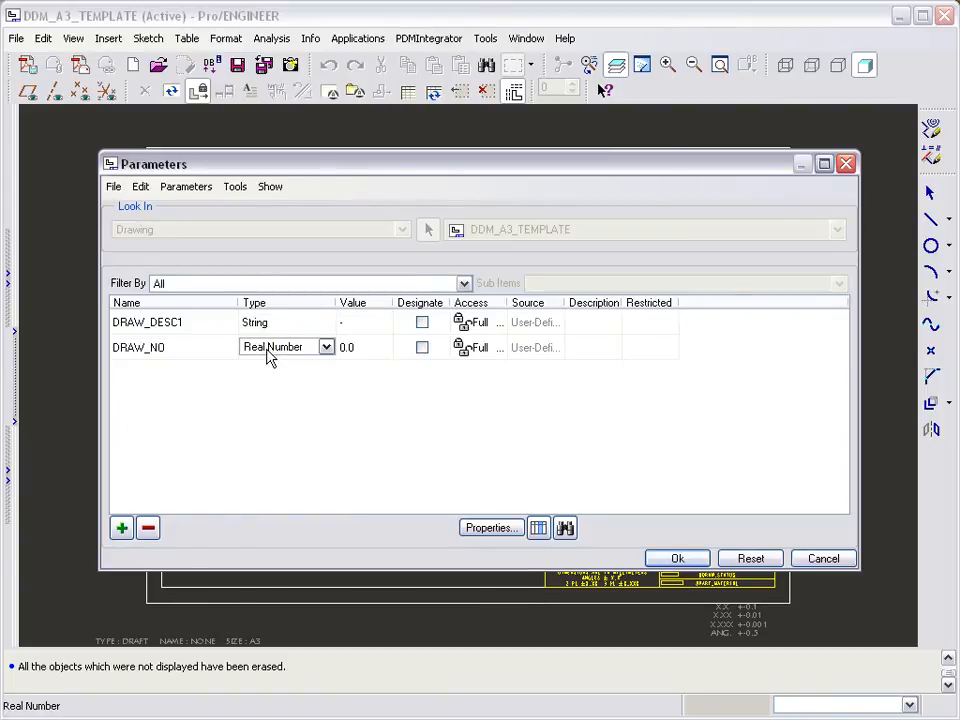
pyautogui.click(326, 350)
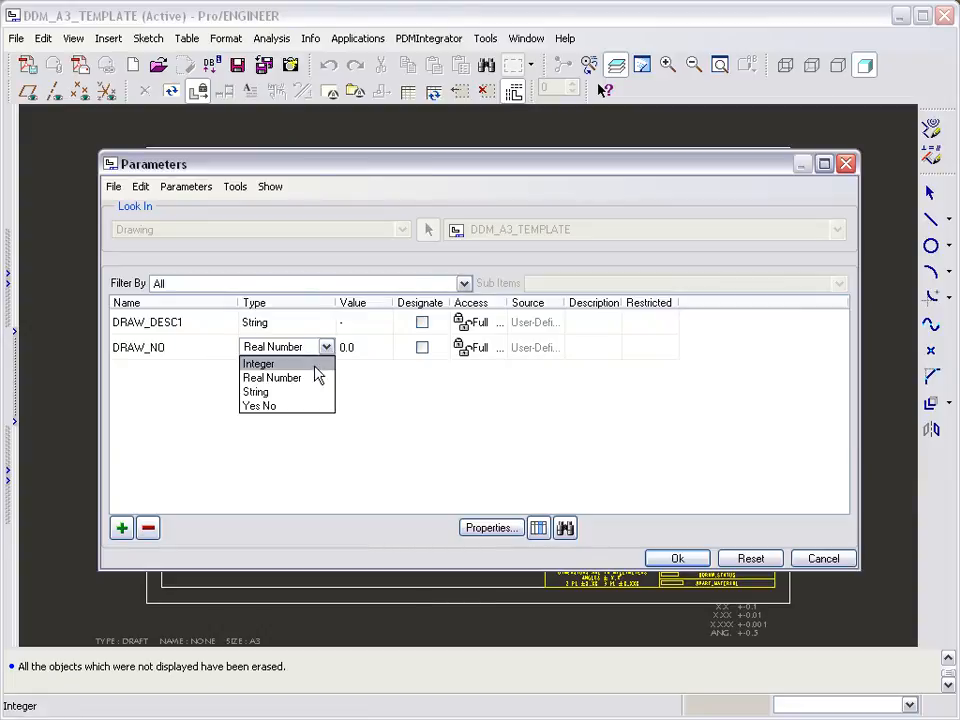
pyautogui.click(314, 392)
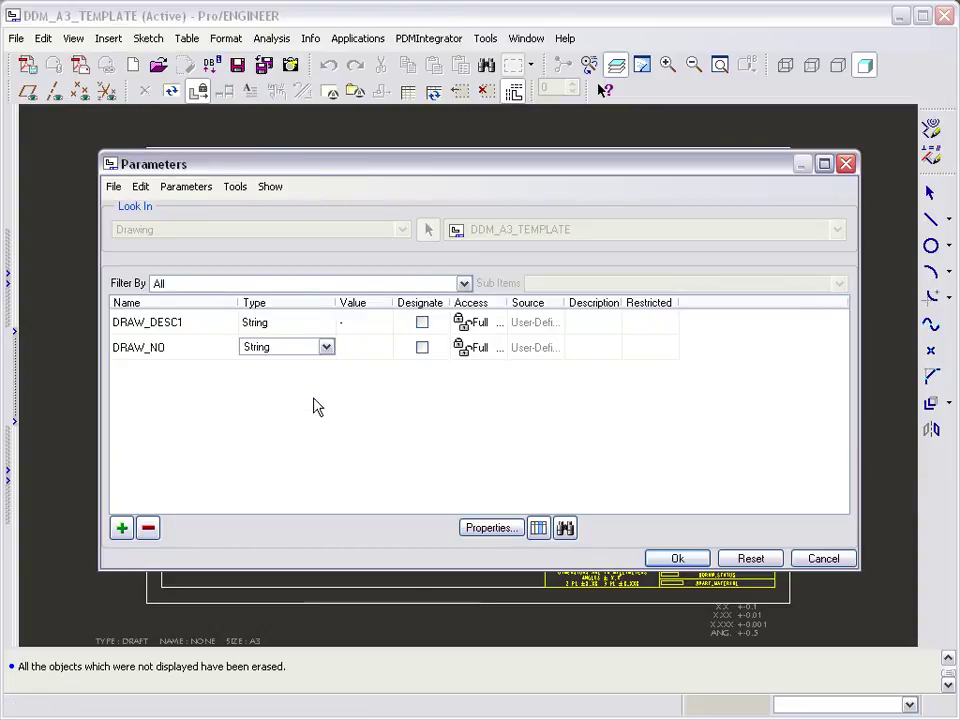
pyautogui.click(360, 348)
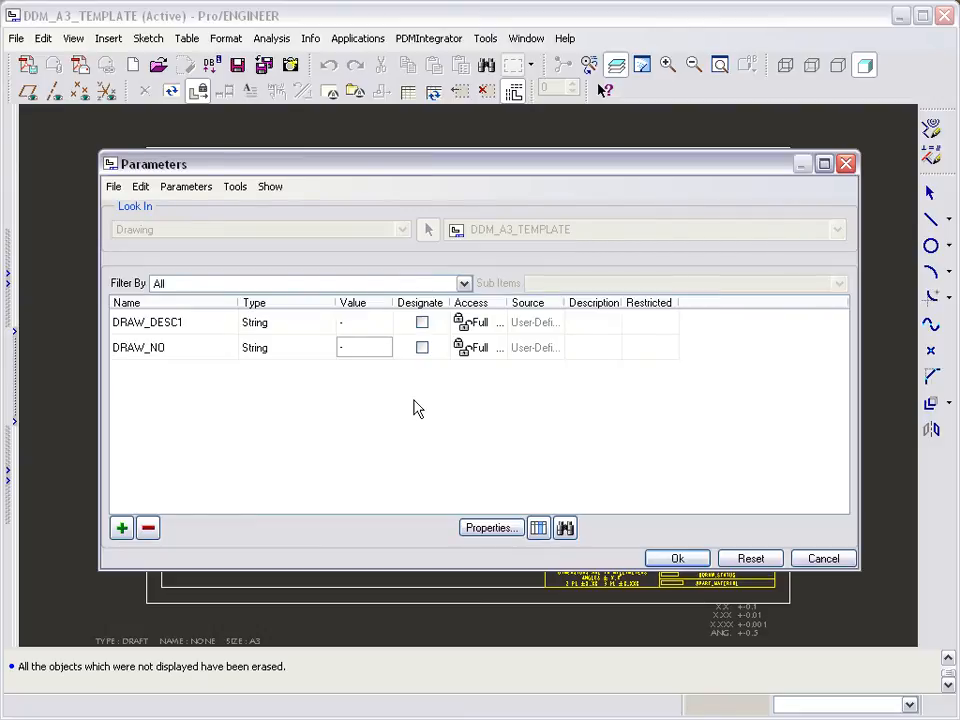
pyautogui.click(675, 561)
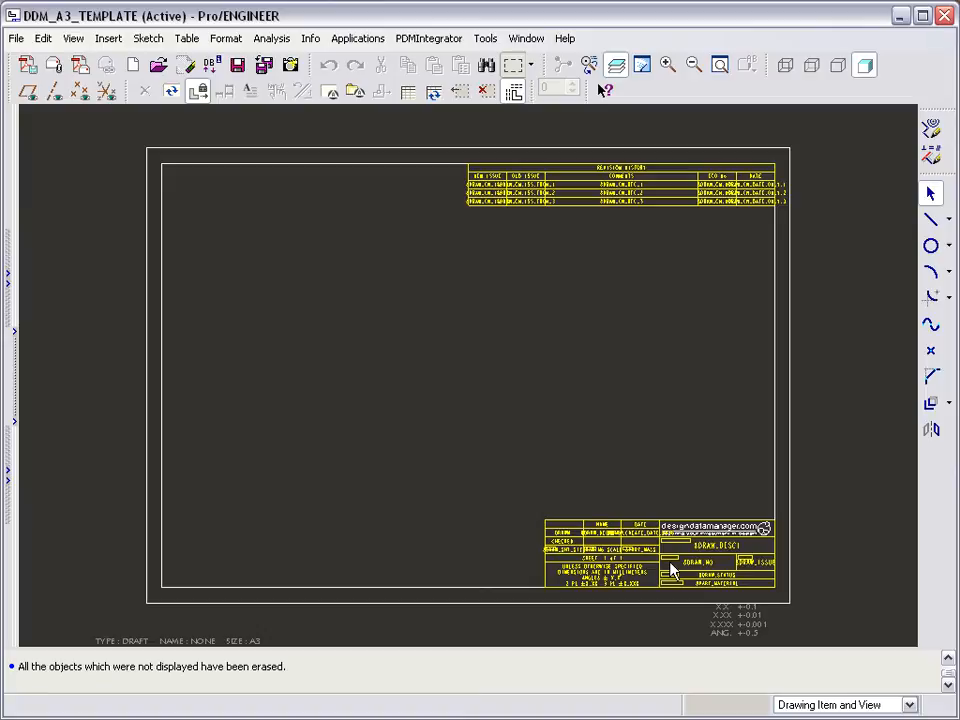
# - Save DDM_A3_TEMPLATE into working/setupfiles/wildfire
pyautogui.click(16, 38)
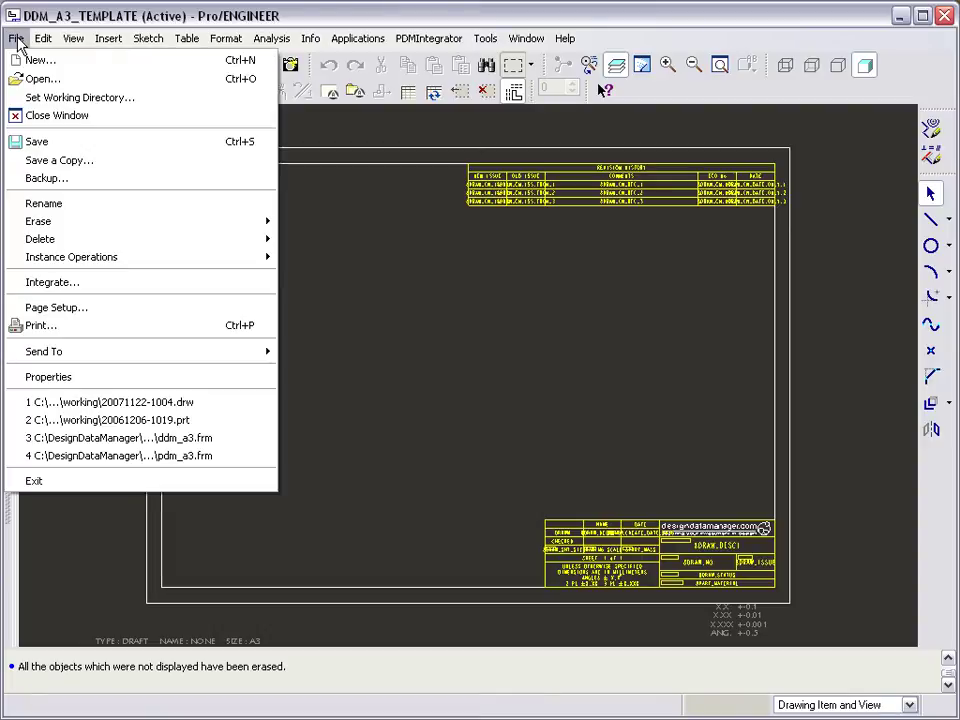
pyautogui.click(128, 142)
pyautogui.click(250, 47)
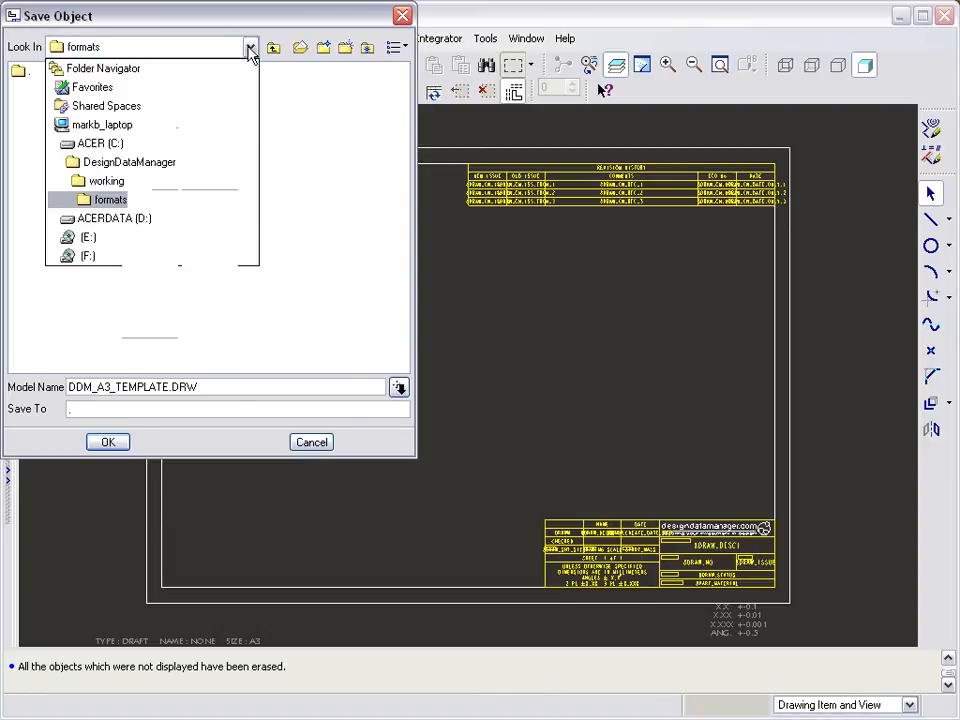
pyautogui.click(228, 183)
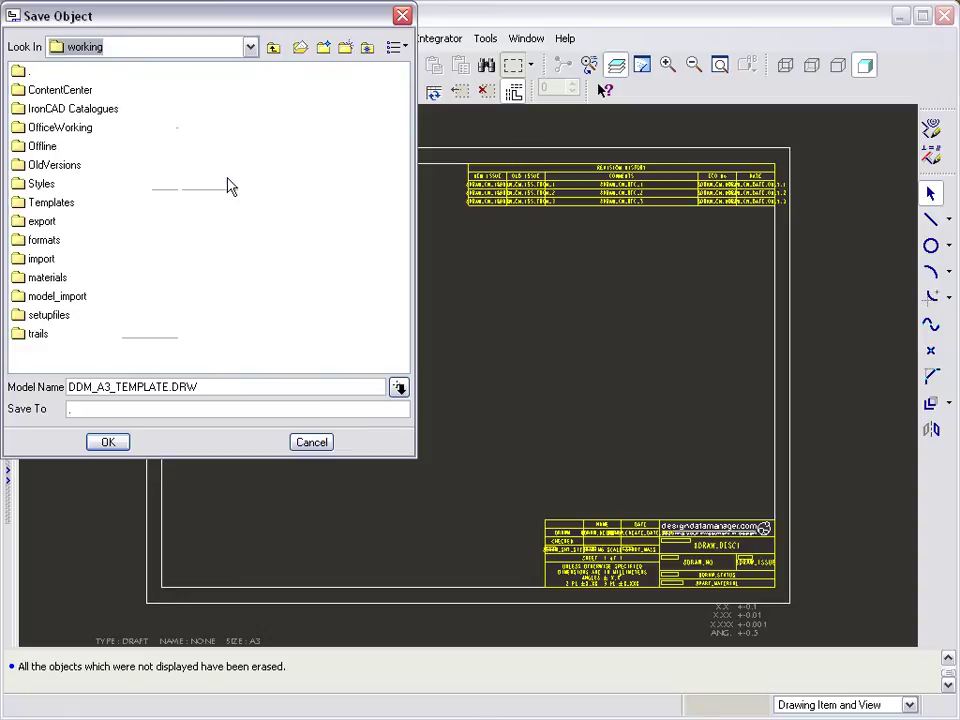
pyautogui.doubleClick(56, 315)
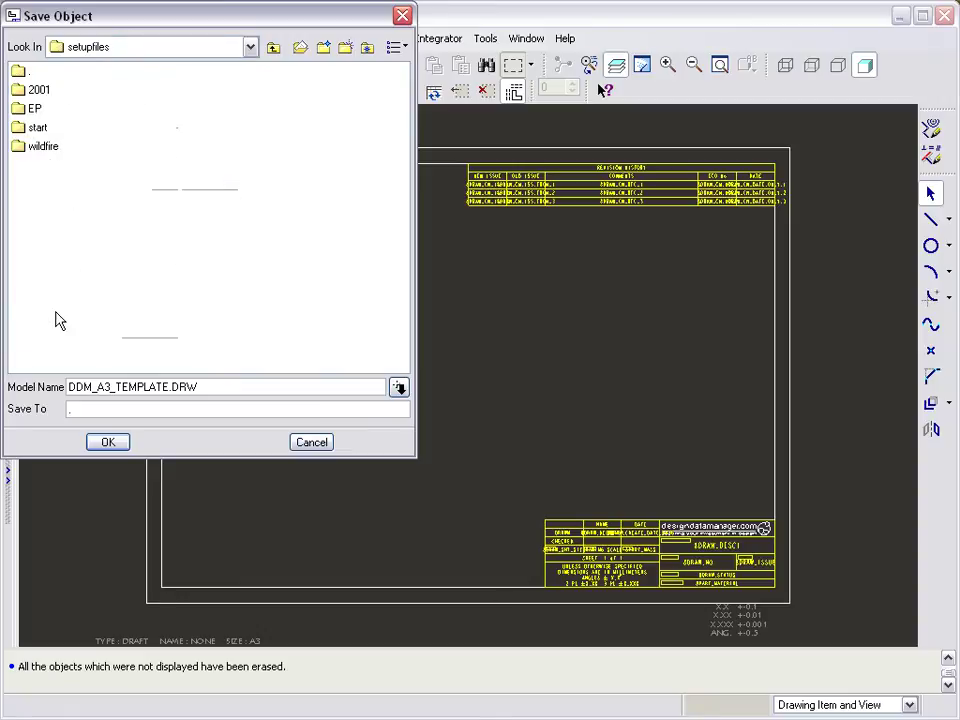
pyautogui.doubleClick(46, 156)
pyautogui.click(109, 442)
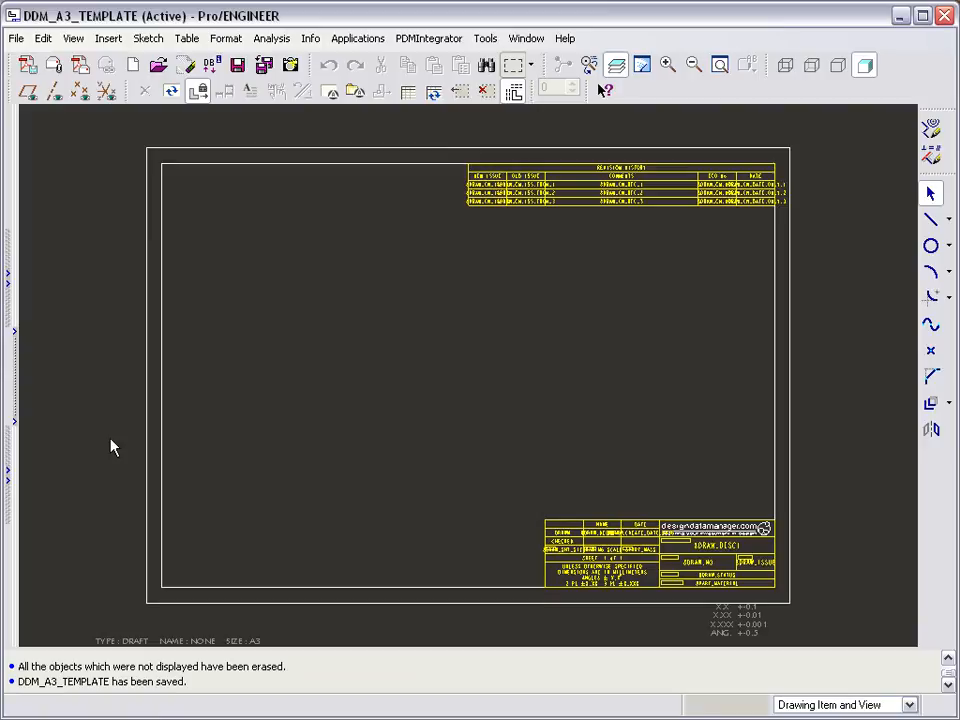
pyautogui.click(16, 39)
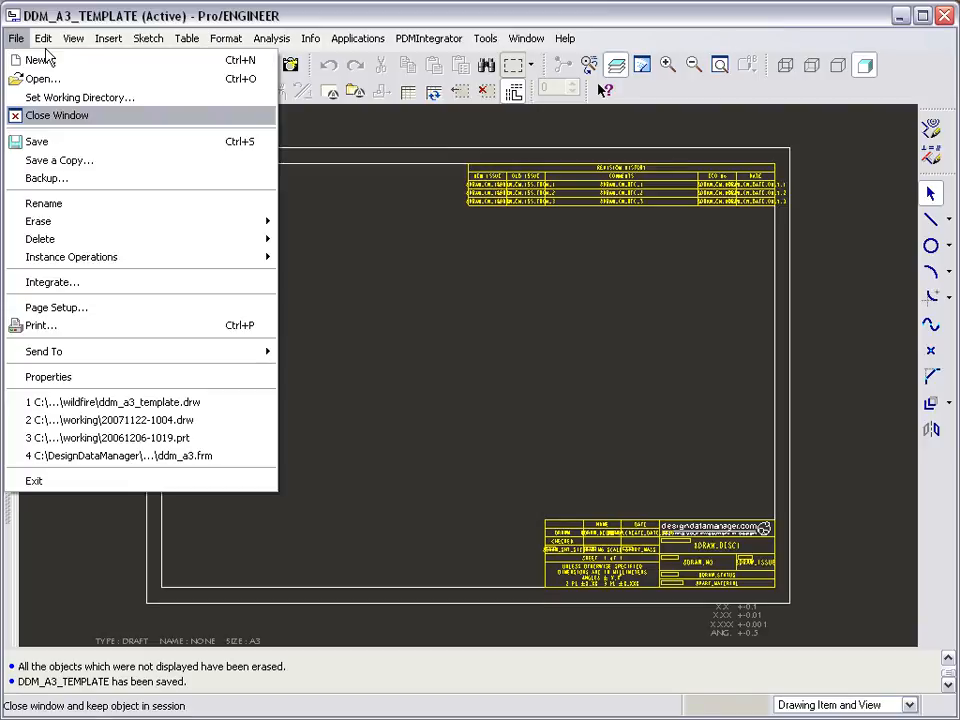
# - Close the template drawing window, leaving the empty base window
pyautogui.click(62, 116)
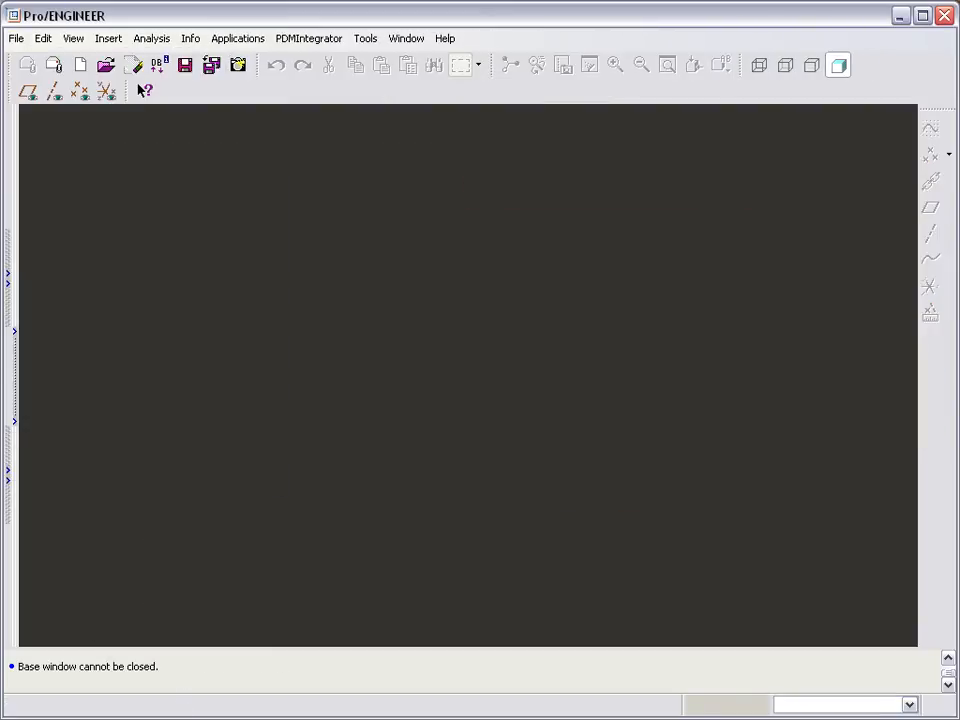